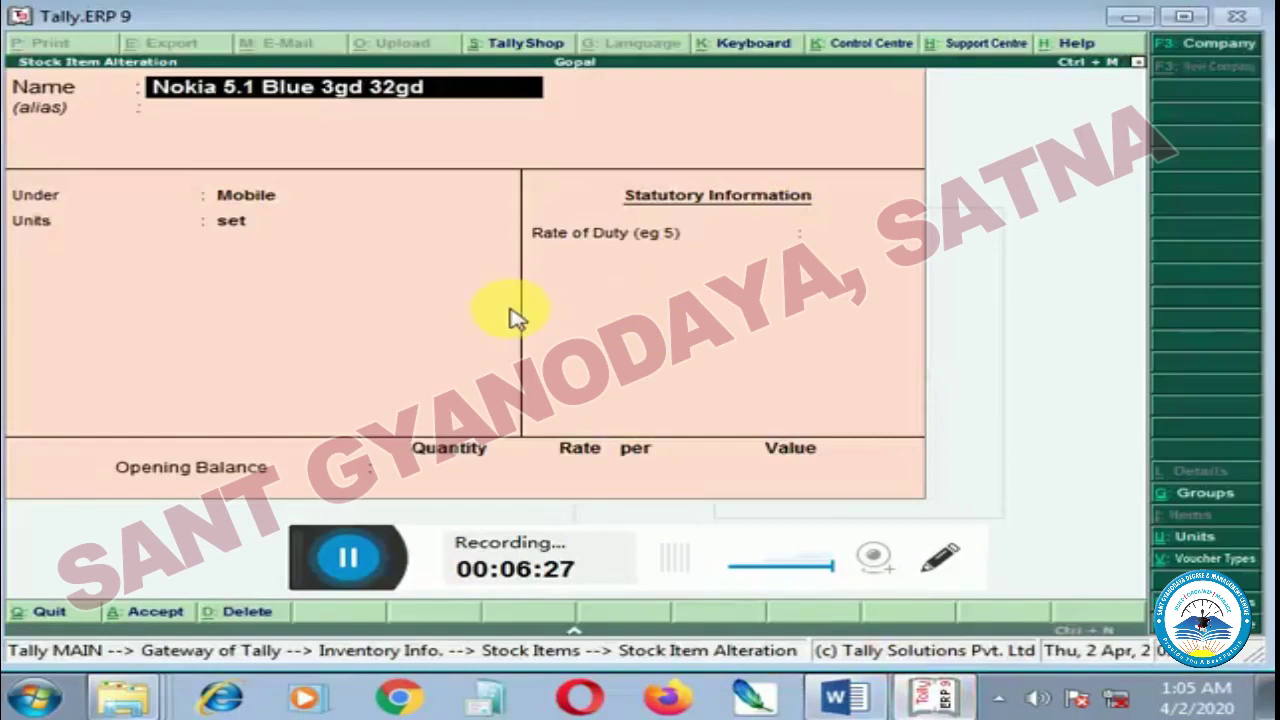
Step: Accept the Nokia 5.1 Blue 3gd 32gd stock item as it stands and return to the main gateway
key(Return)
key(Return)
key(Return)
key(Return)
key(Return)
key(Return)
key(Return)
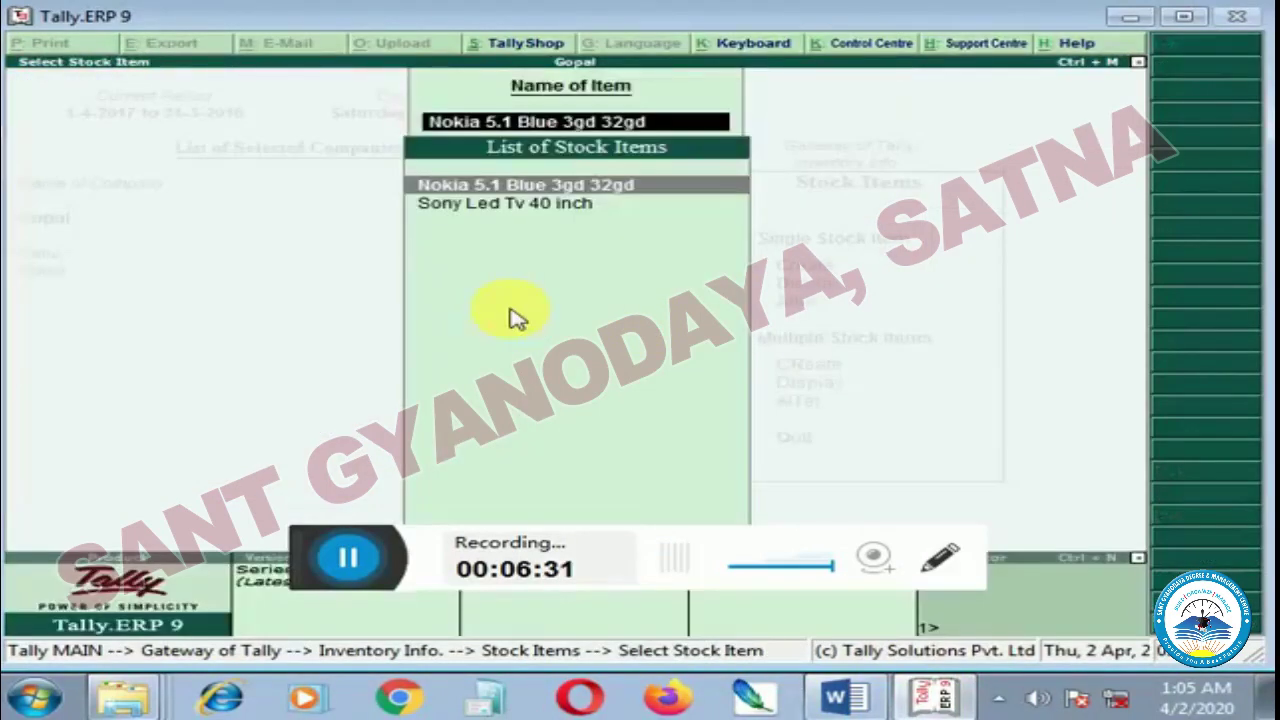
key(Escape)
key(Escape)
key(Escape)
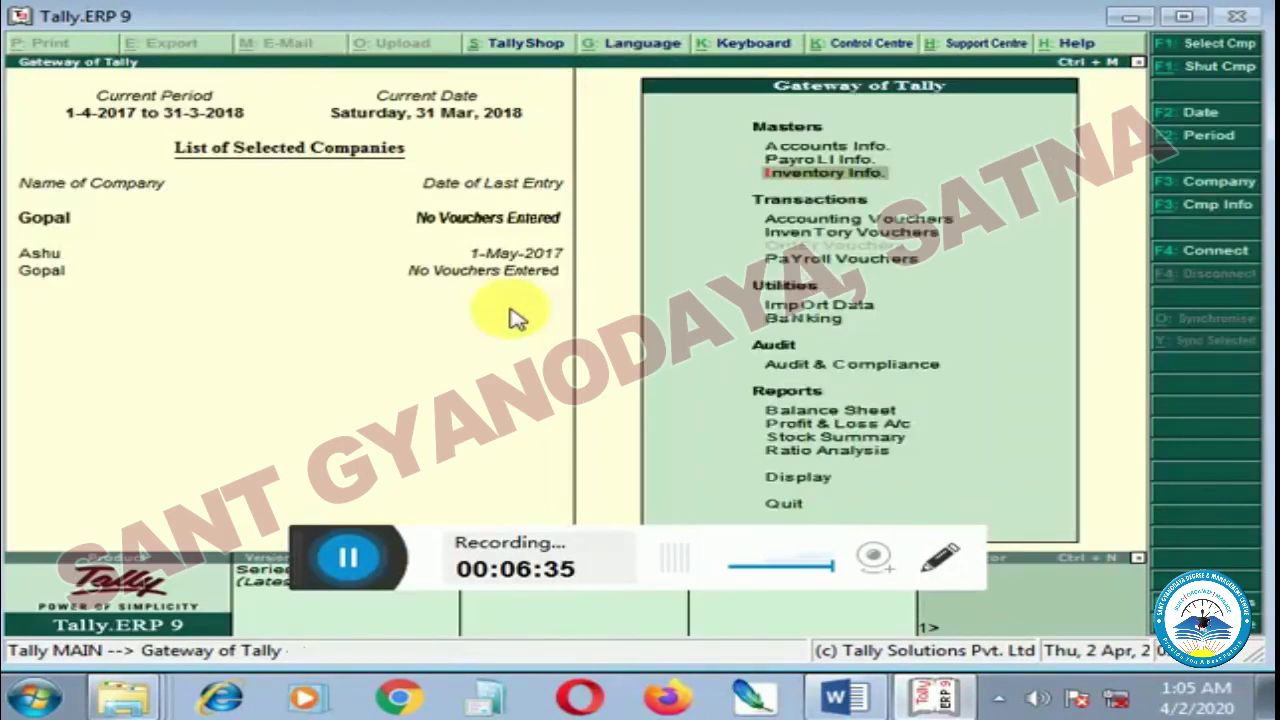
Step: Start creating a single accounting ledger and name it Purchase
key(Up)
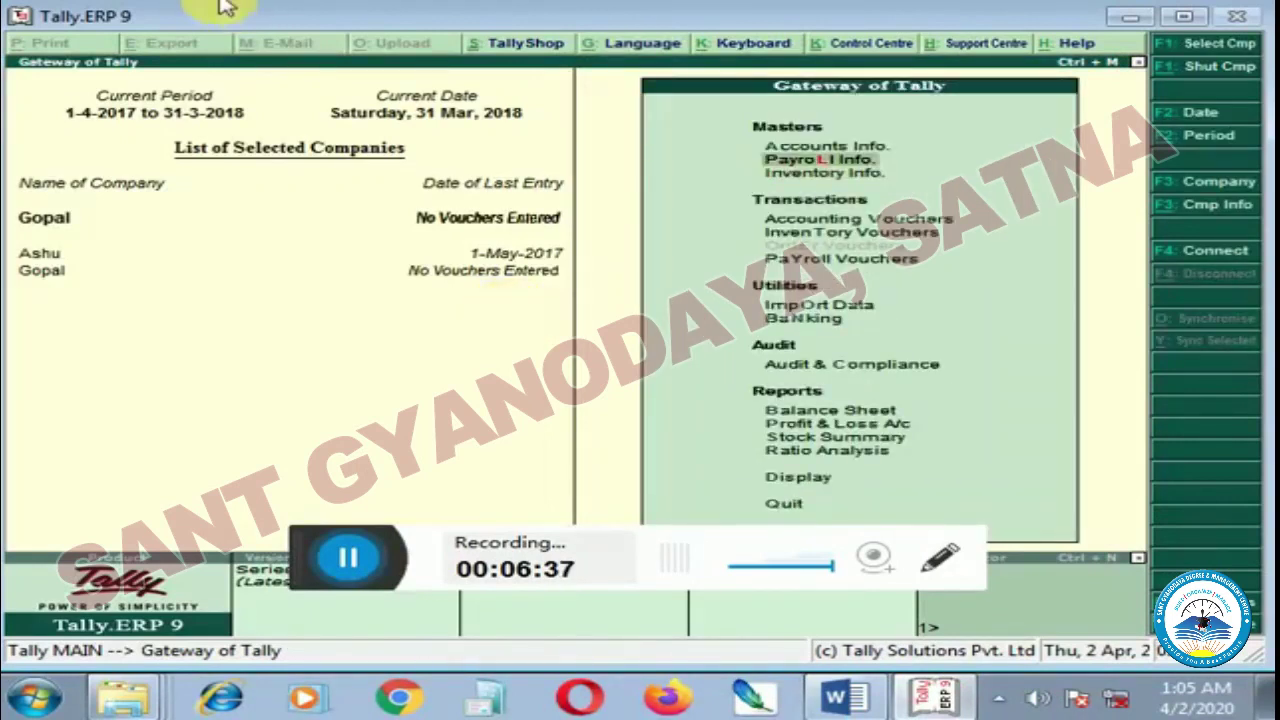
key(Up)
key(Return)
key(Down)
key(Return)
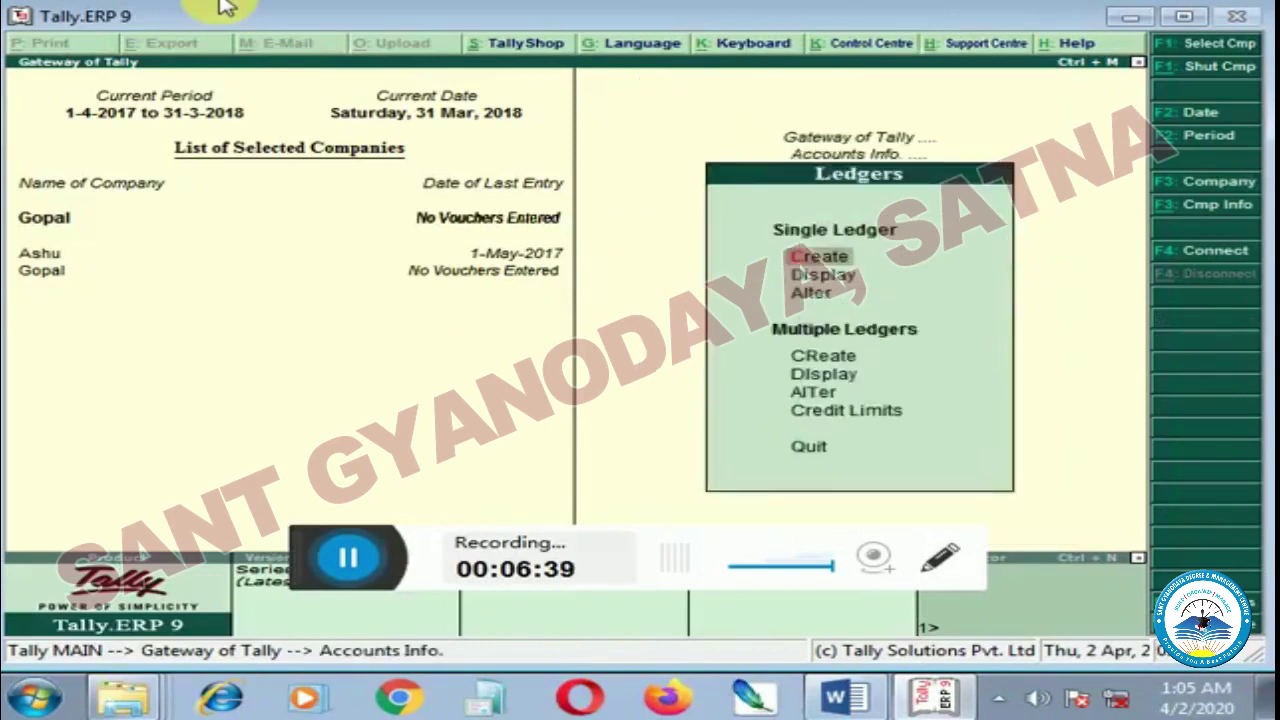
key(Return)
text(Purchase)
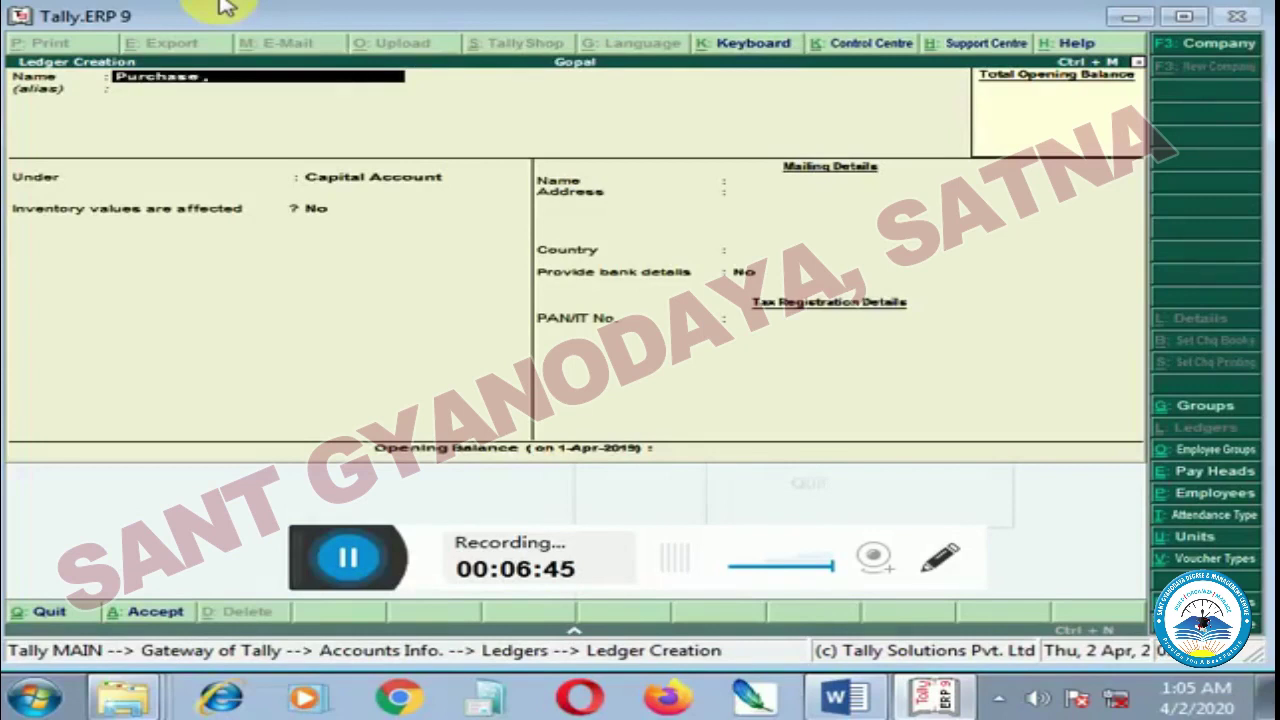
key(Return)
key(Return)
Step: Place the ledger under Purchase Accounts, keep inventory values affected at Yes, and save it
text(P)
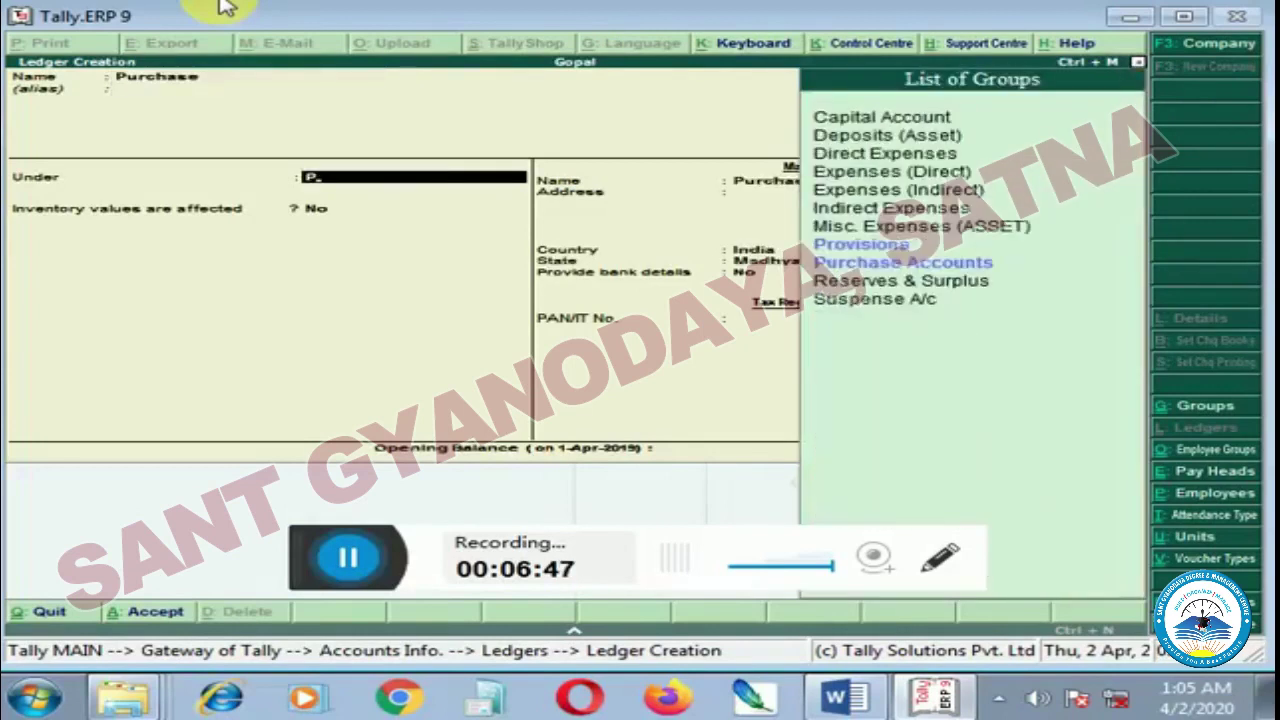
text(ur)
key(Return)
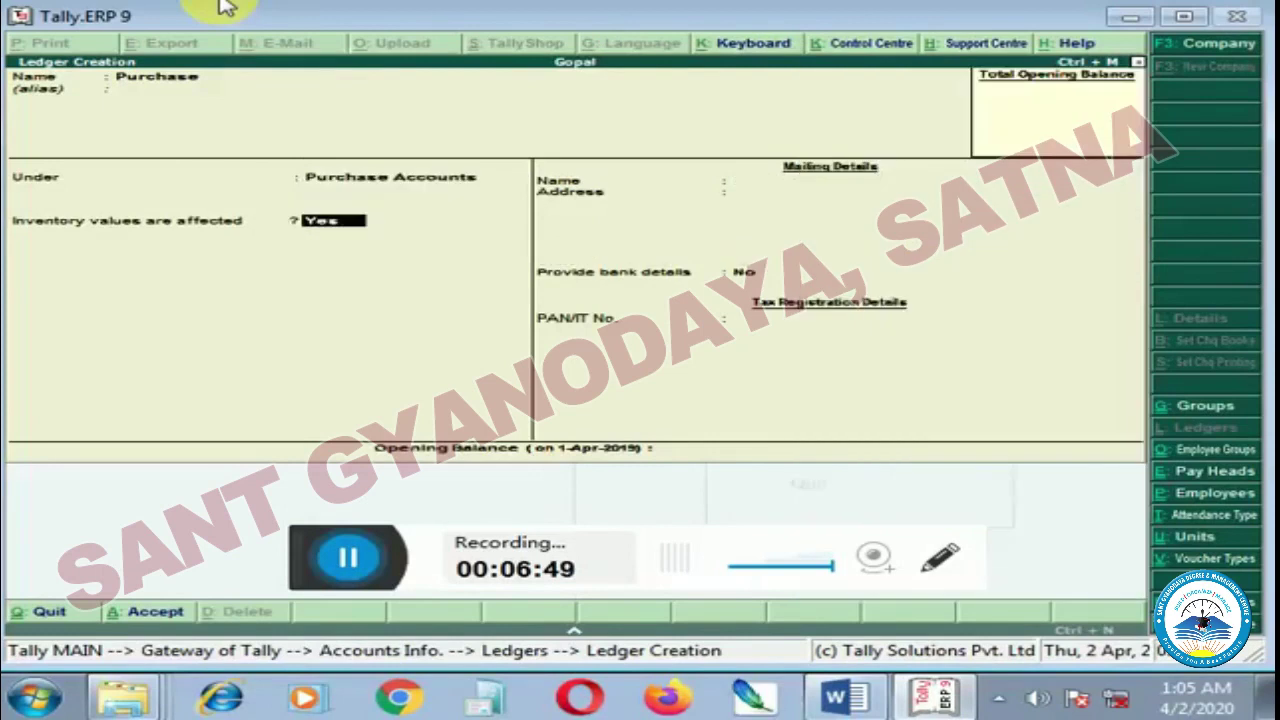
key(Return)
key(Return)
key(Return)
text(y)
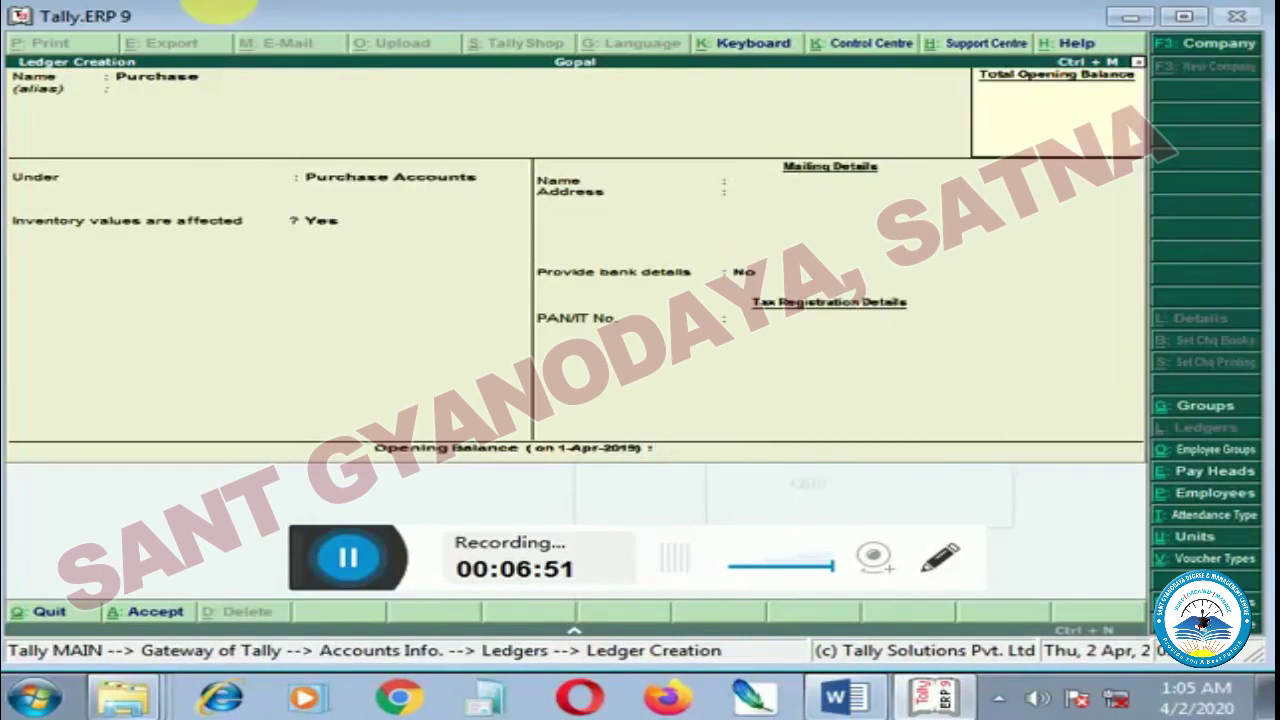
Step: Create a Sales ledger under Sales Accounts with inventory values affected set to Yes, then leave ledger creation
text(Sales)
key(Return)
text(S)
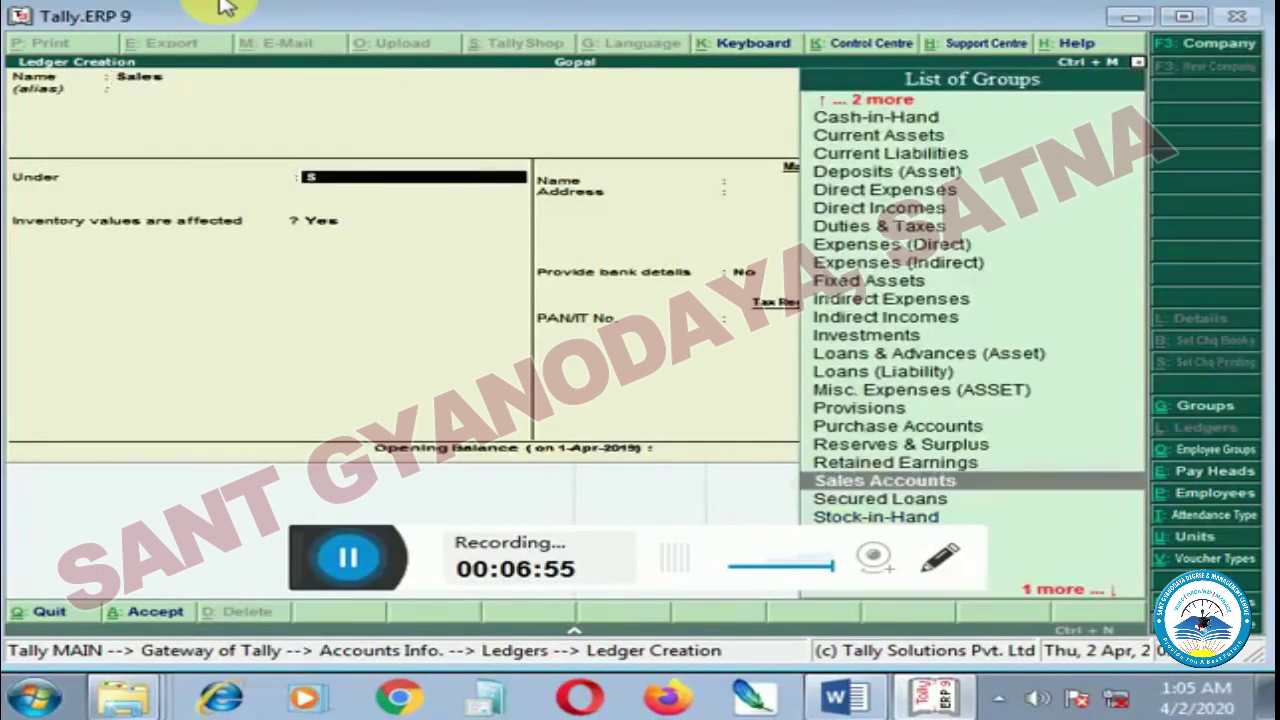
key(Return)
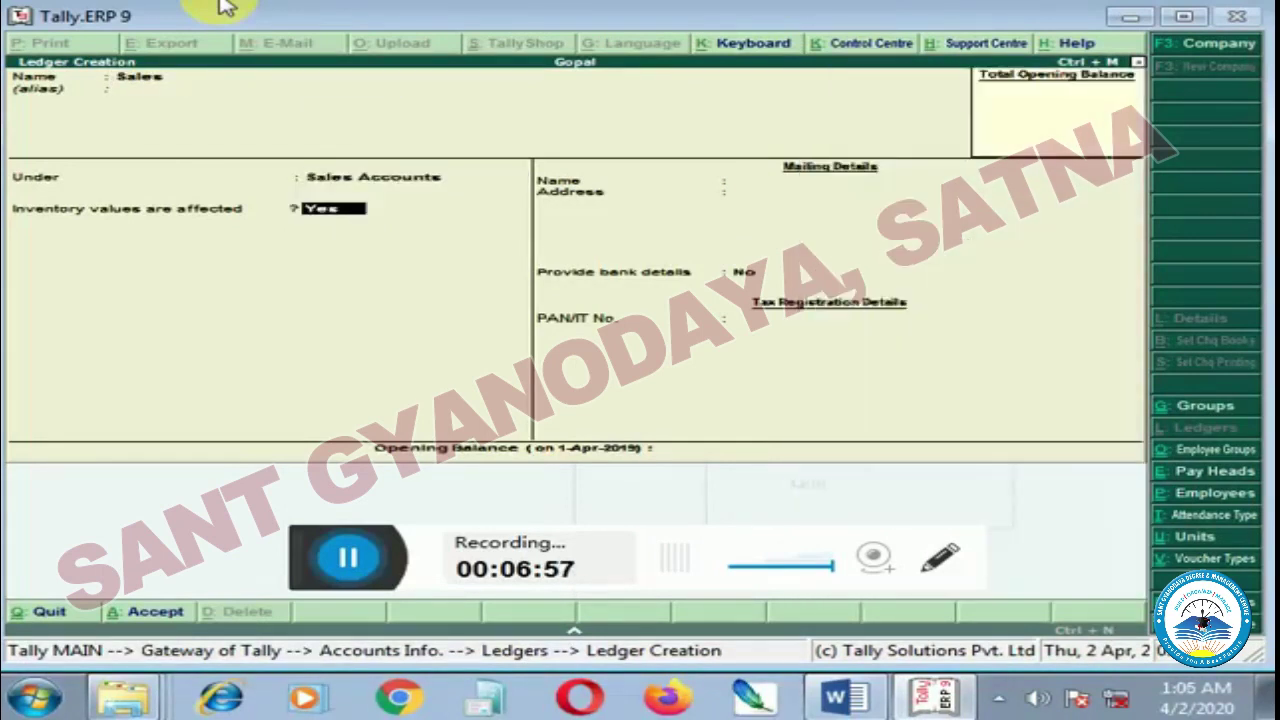
key(Return)
key(Return)
key(Return)
key(y)
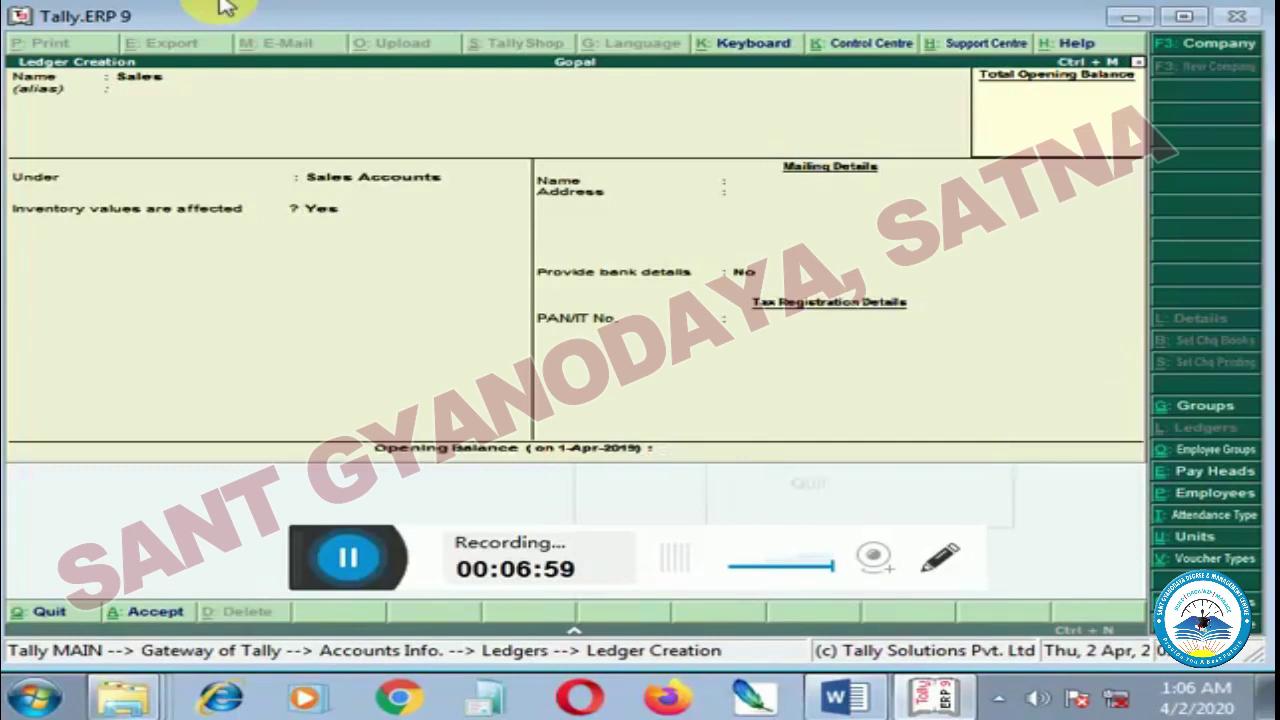
key(Escape)
key(Escape)
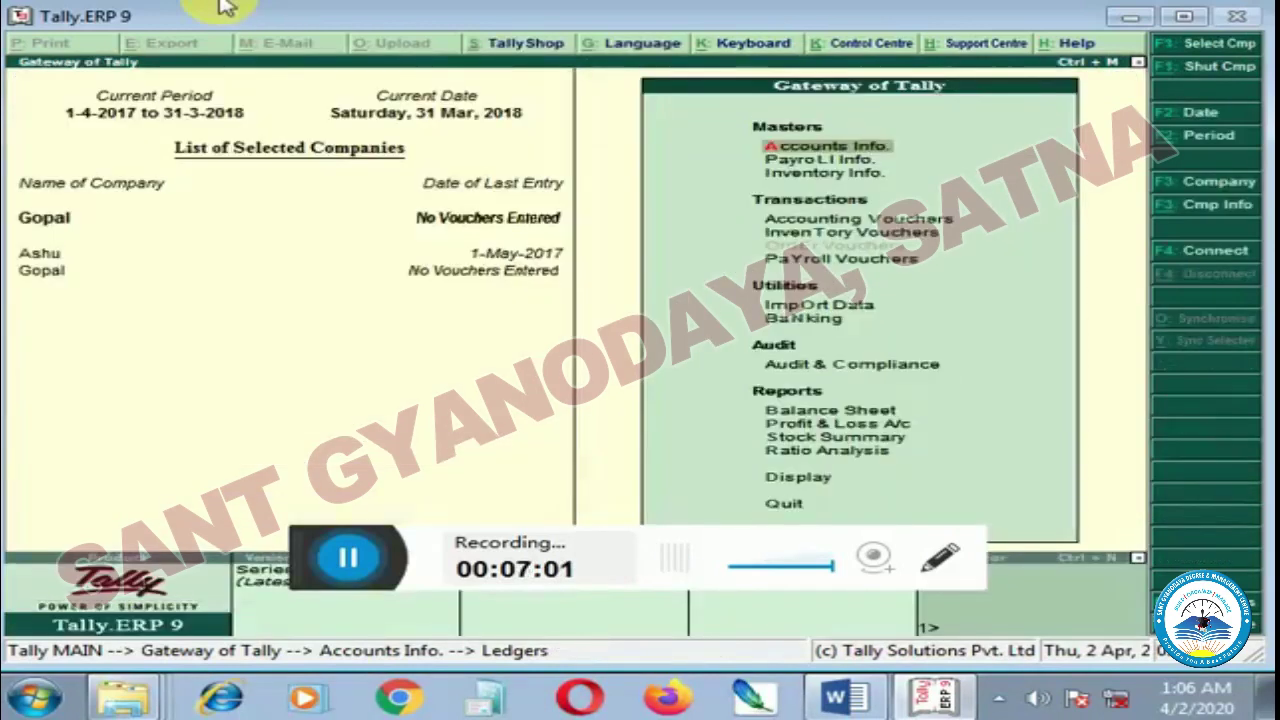
Step: Open a new purchase accounting voucher and switch it to item invoice mode
key(Down)
key(Down)
key(Down)
key(Return)
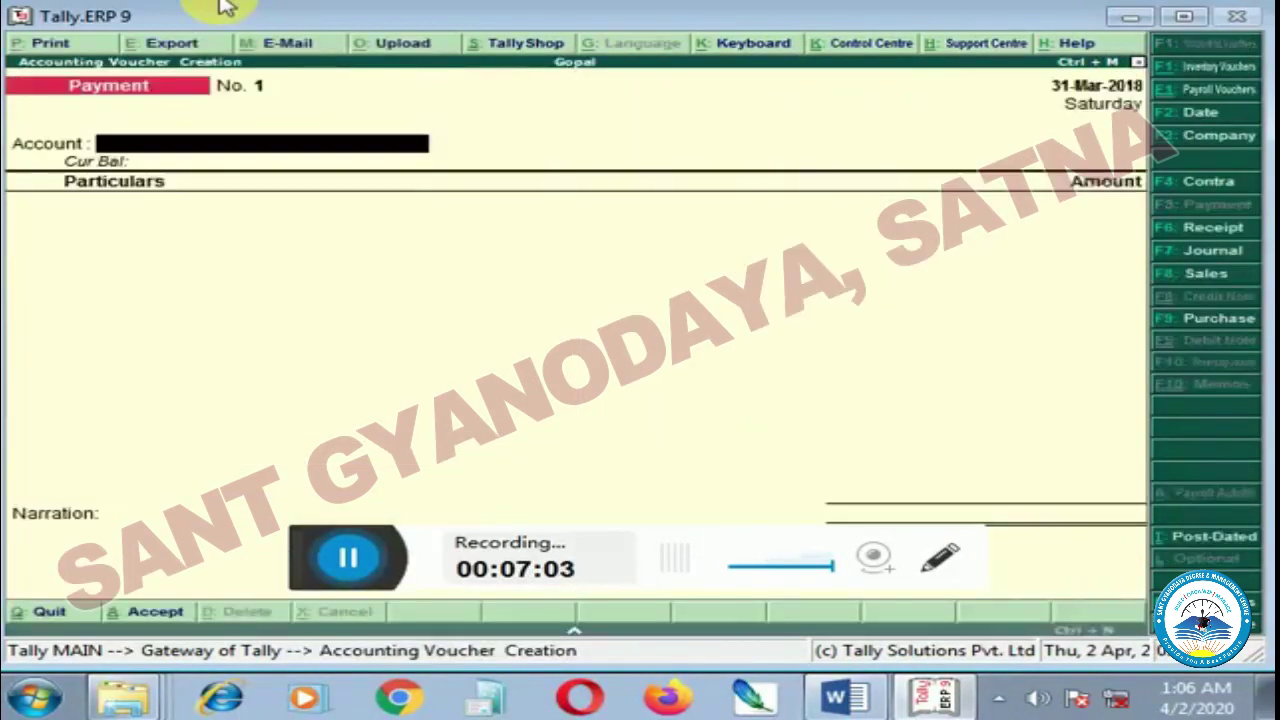
key(F9)
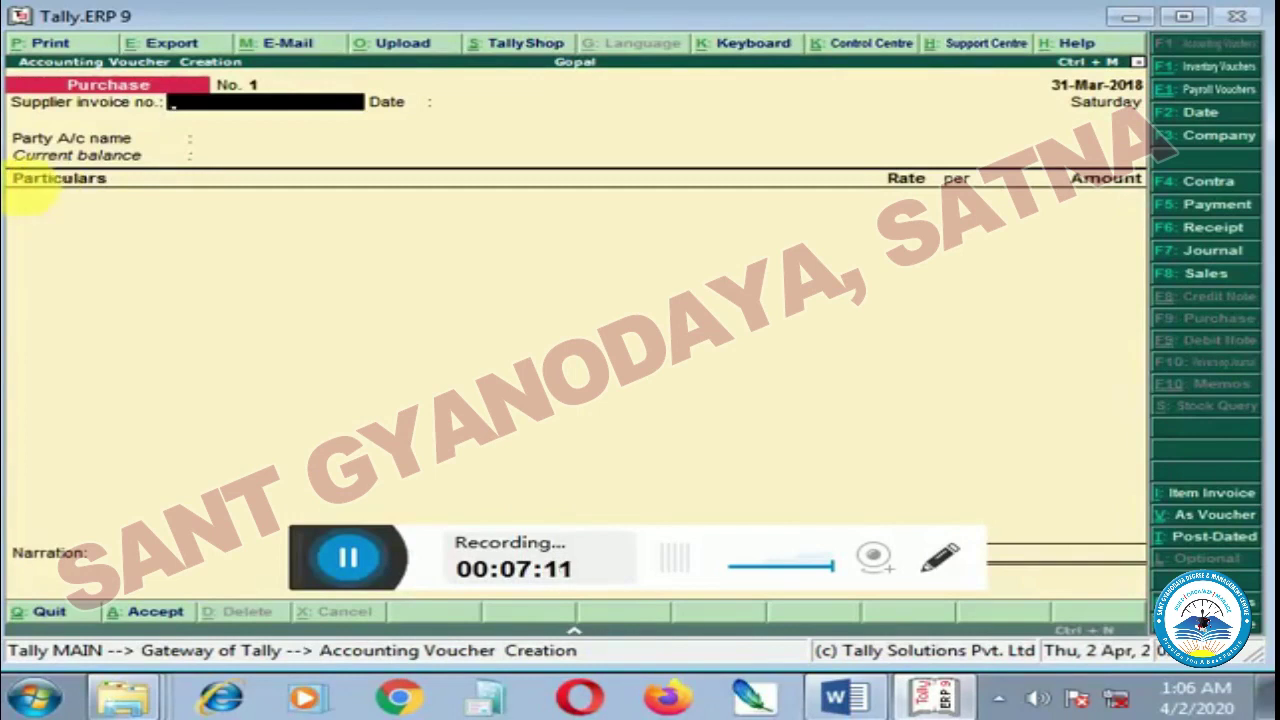
click(1196, 500)
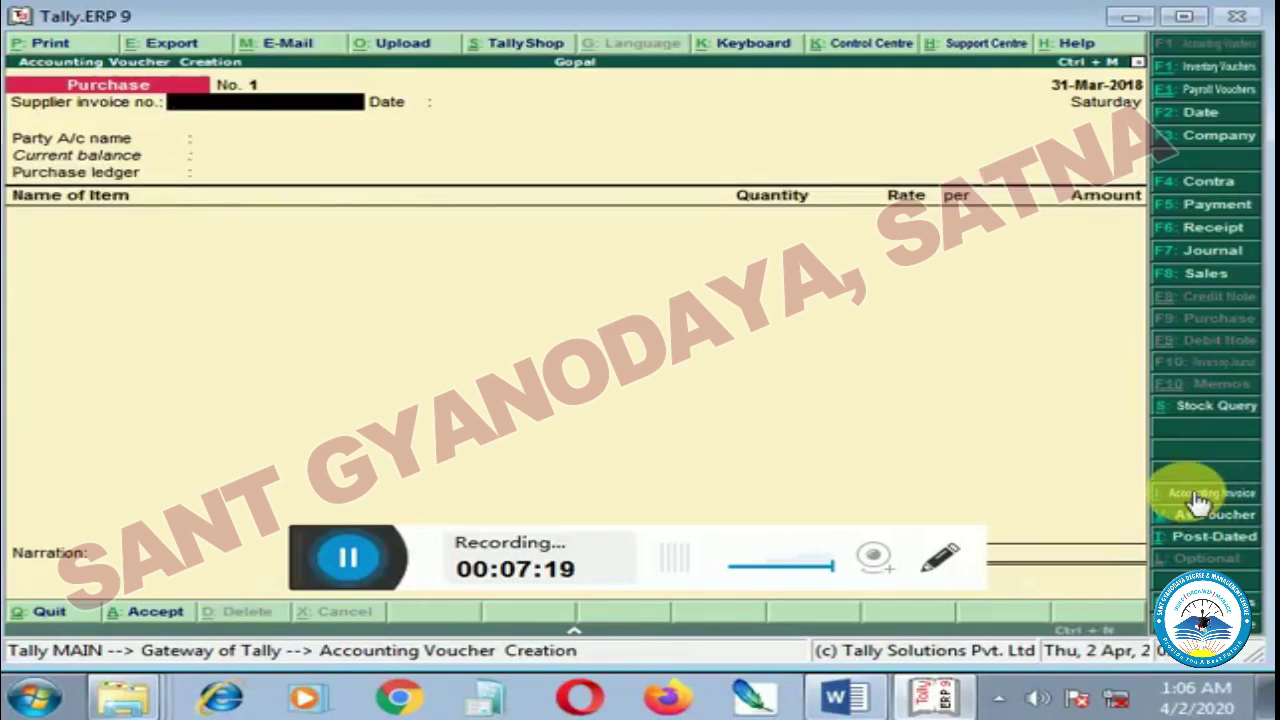
Step: Enter supplier invoice number 2323 dated 31-Mar-2018, with Cash as the party account and Purchase as the purchase ledger
text(2323)
key(Return)
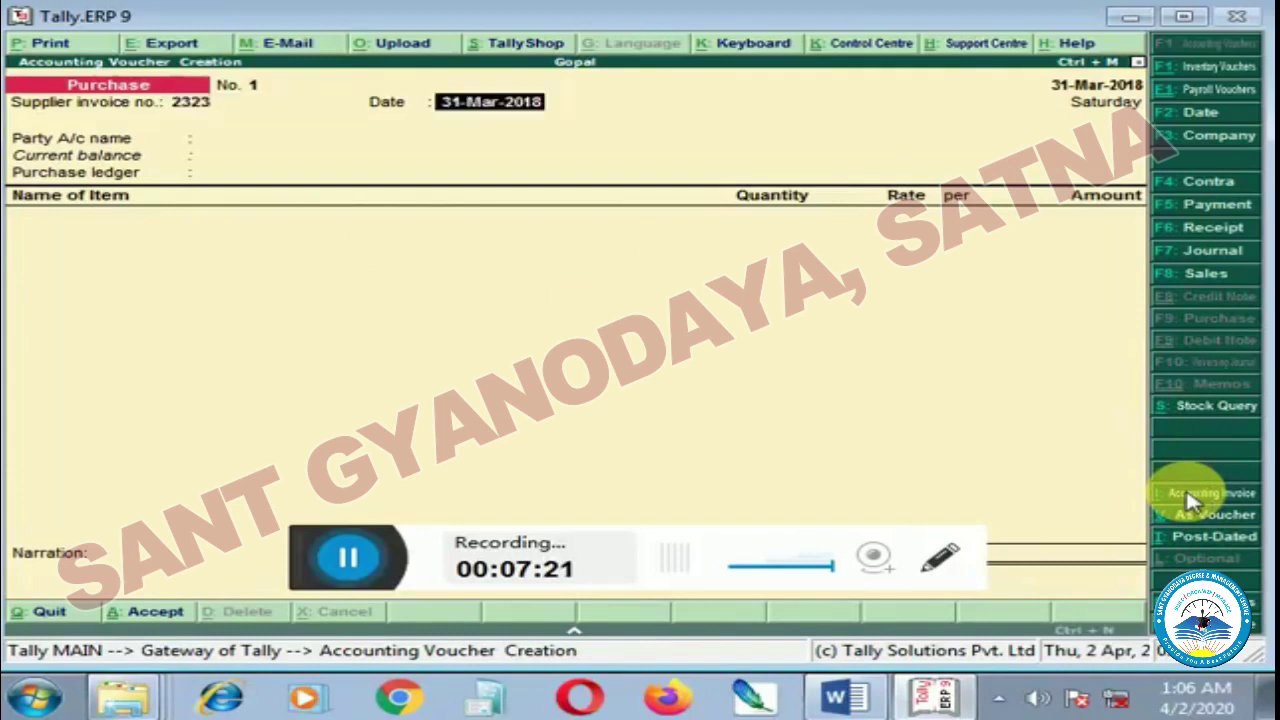
key(Return)
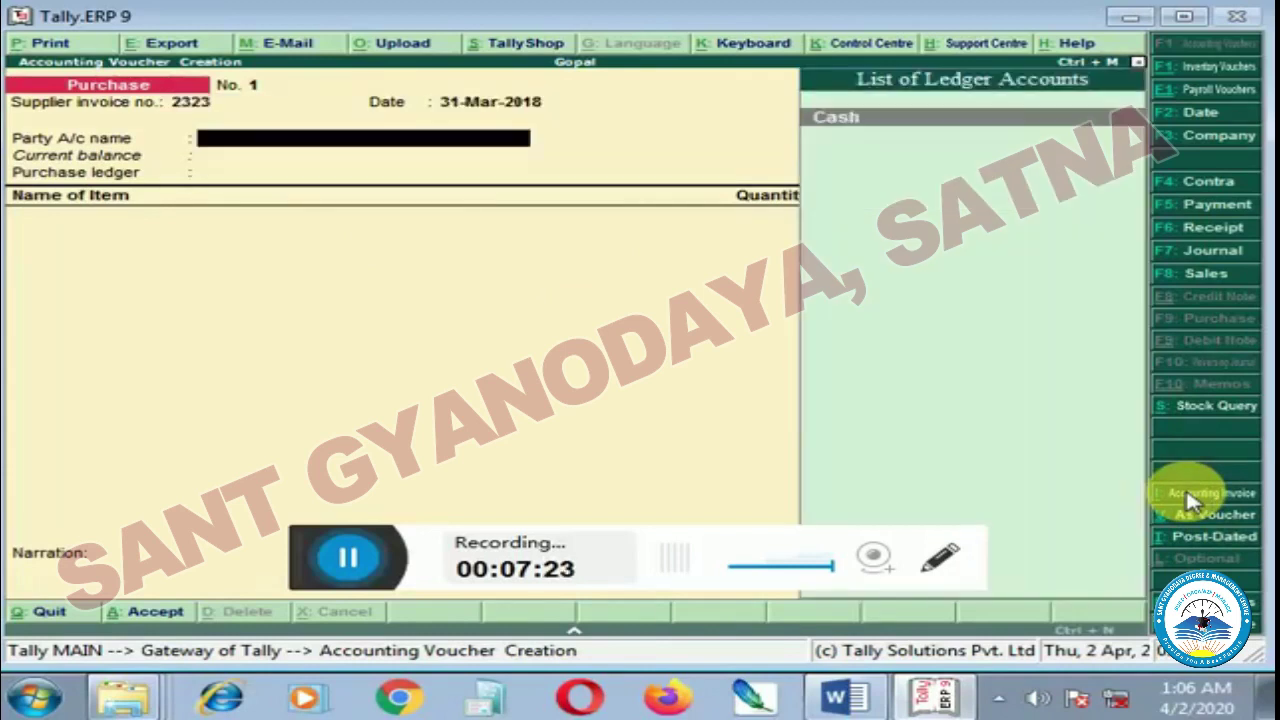
key(BackSpace)
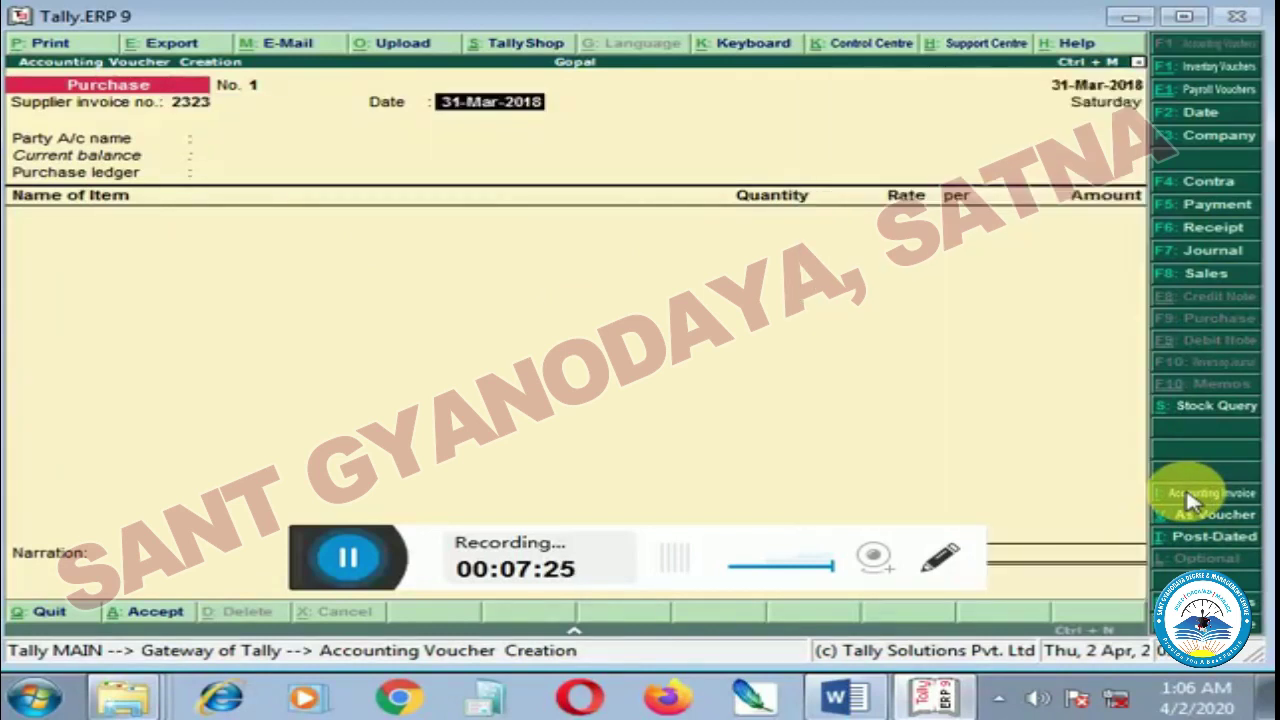
key(Return)
key(Return)
key(Return)
key(Return)
key(Return)
key(Return)
key(Return)
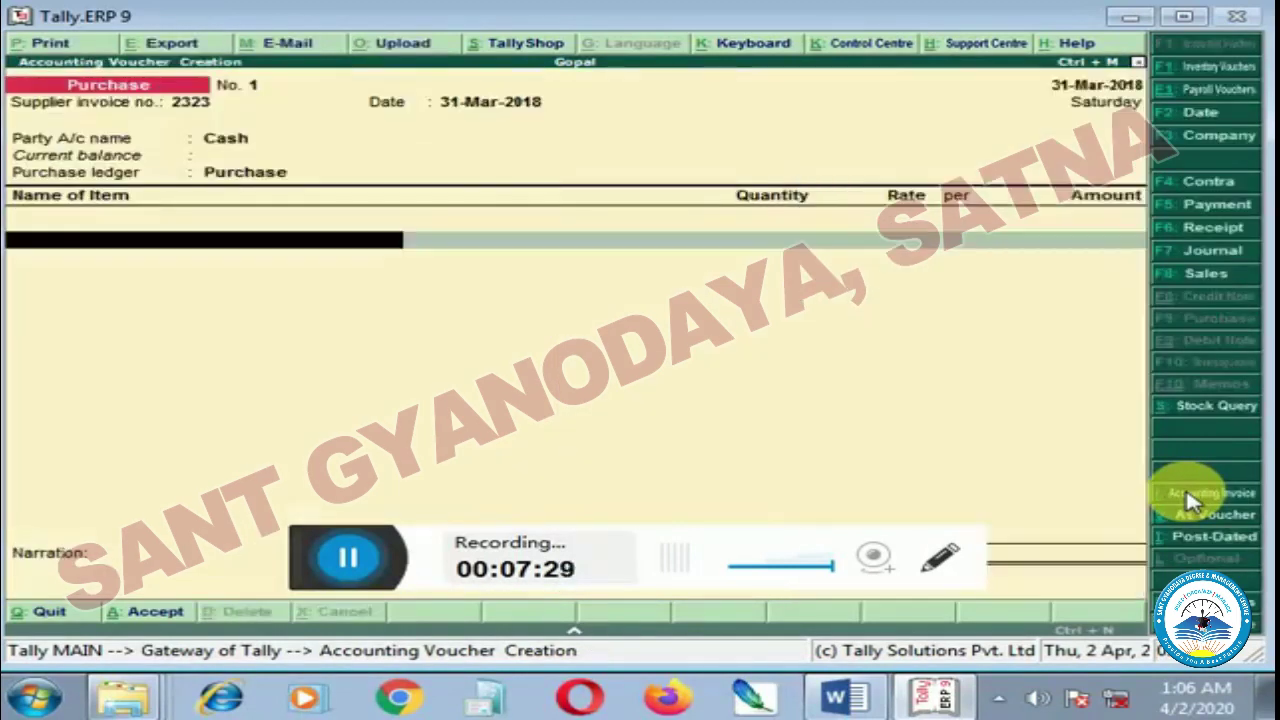
Step: Add the item Nokia 5.1 Blue 3gd 32gd with a quantity of 5 sets at a rate of 7000
key(Down)
key(Return)
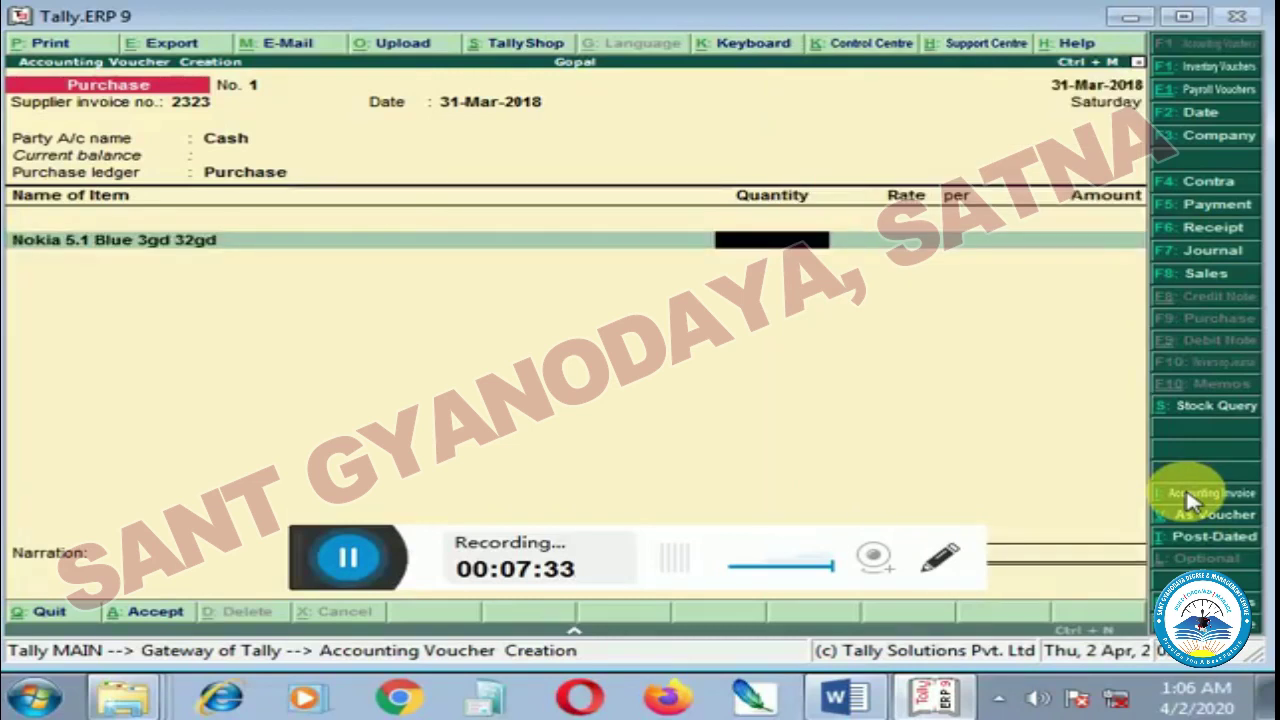
text(5)
key(Return)
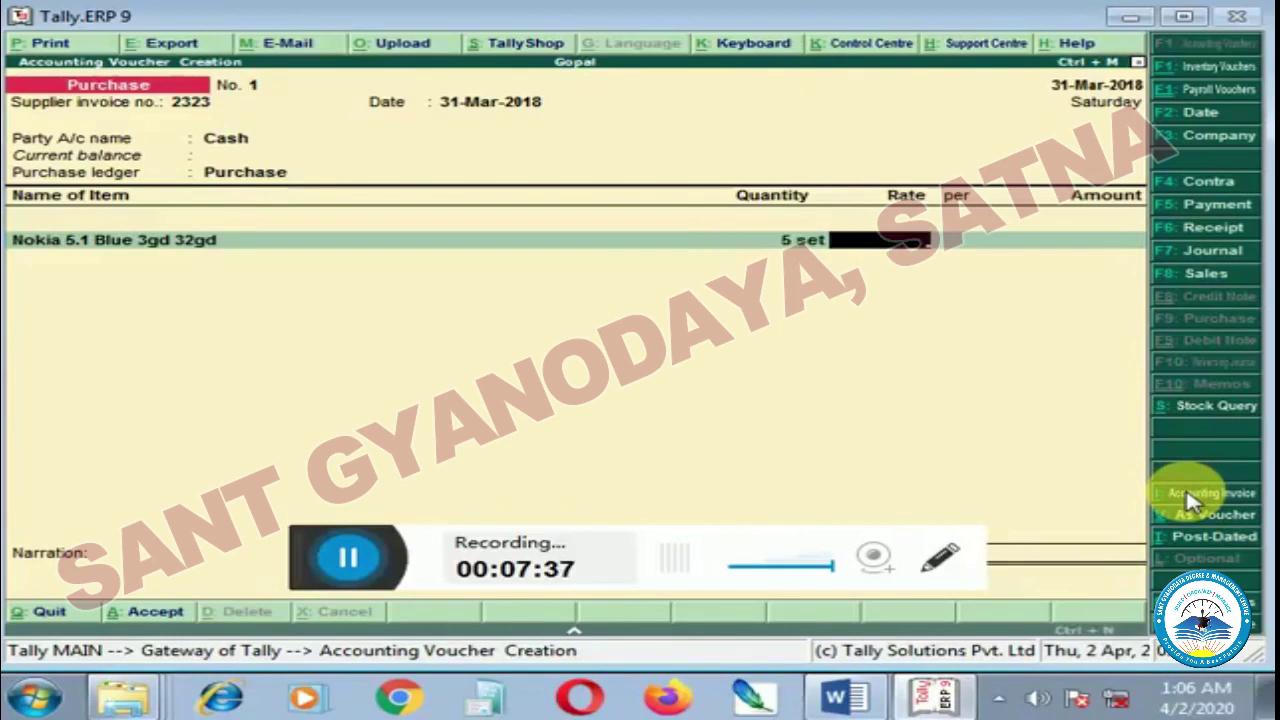
text(7000)
key(Return)
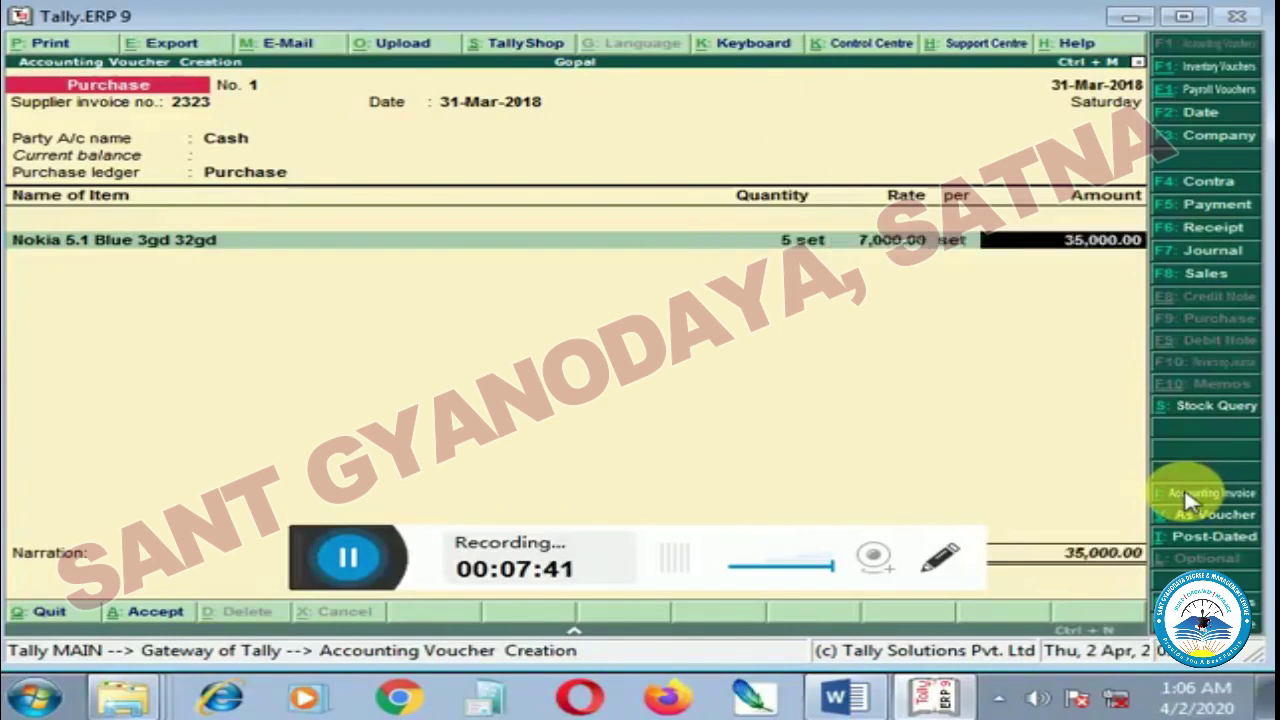
key(Return)
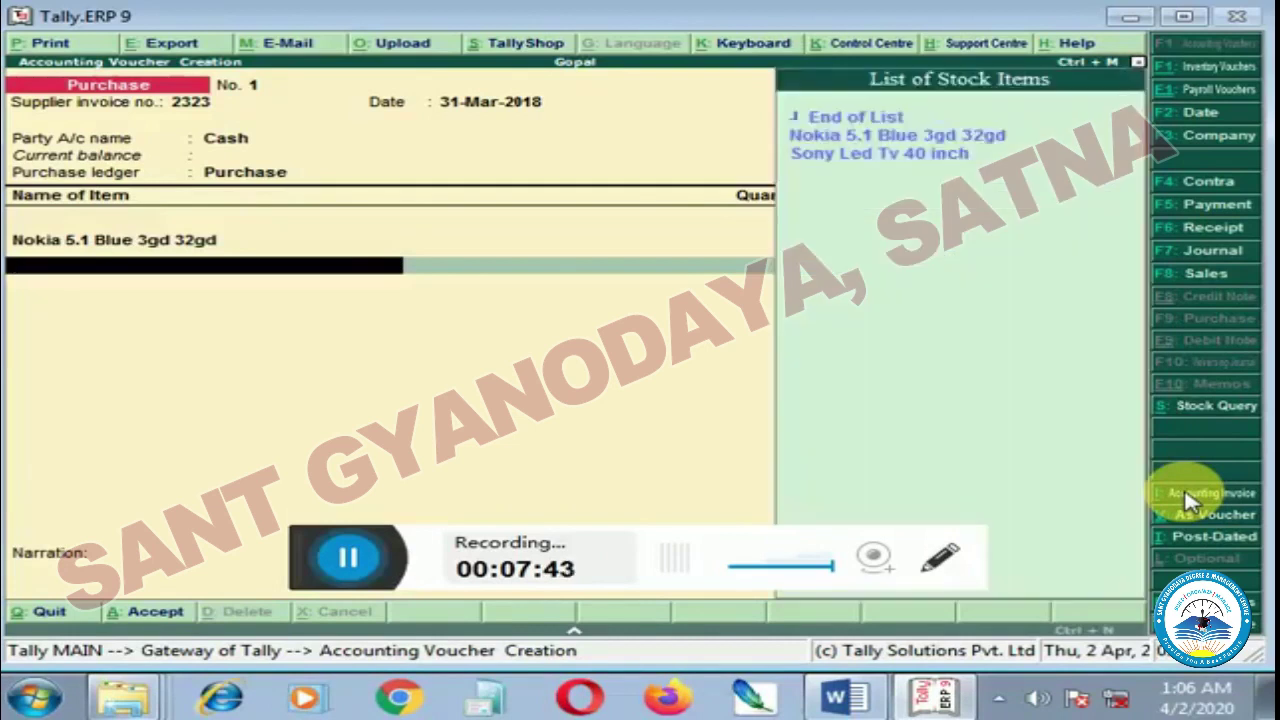
Step: Add the item Sony Led Tv 40 inch with 2 sets at a rate of 35000 and end the item list
key(Down)
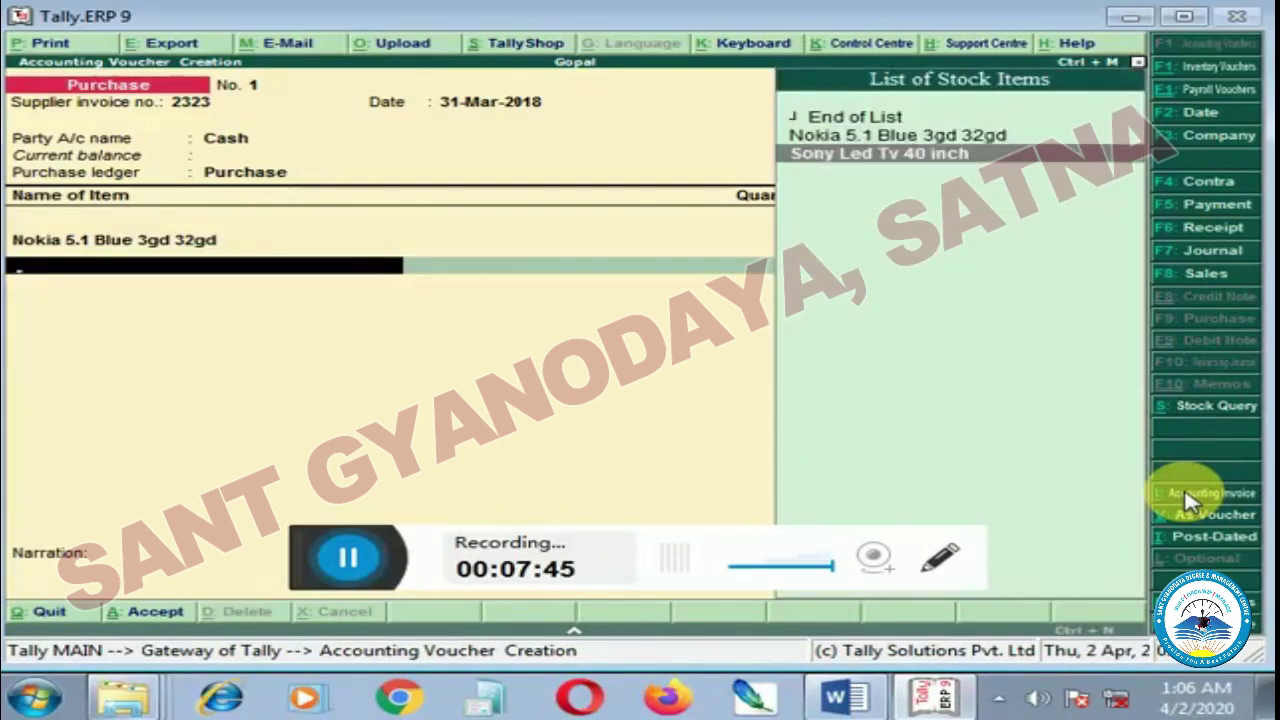
key(Return)
text(2)
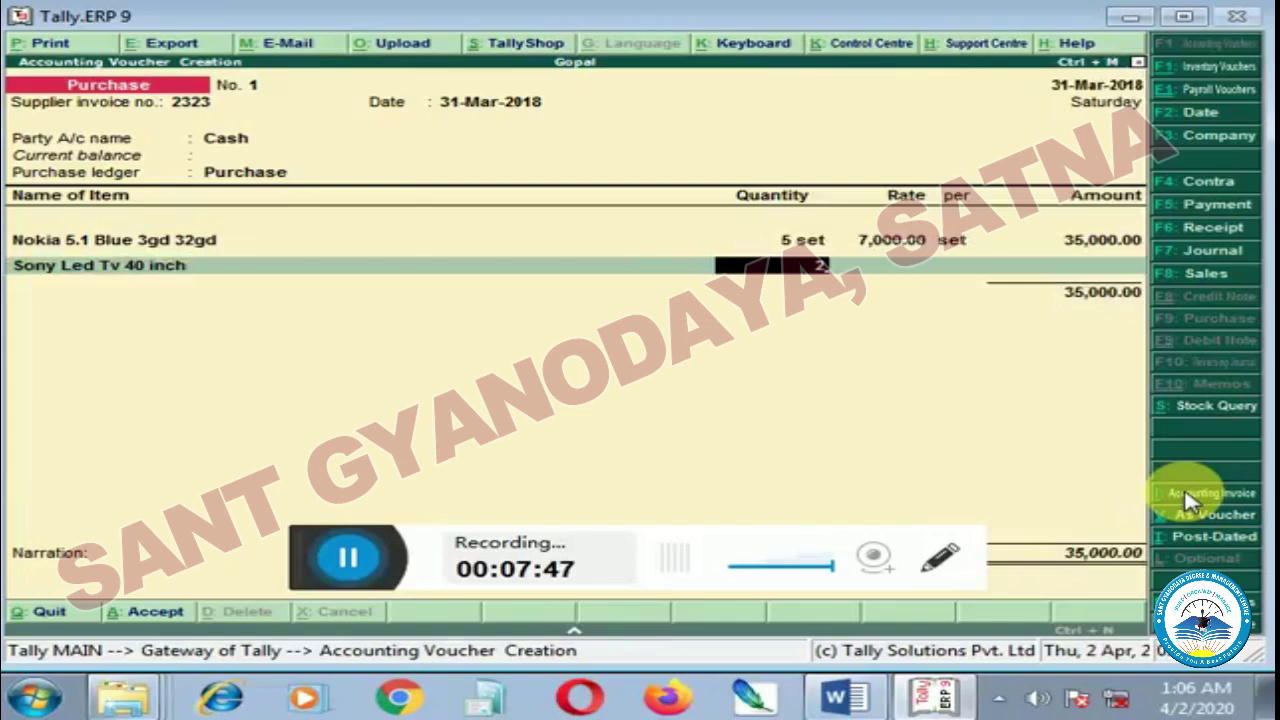
key(Return)
text(35000)
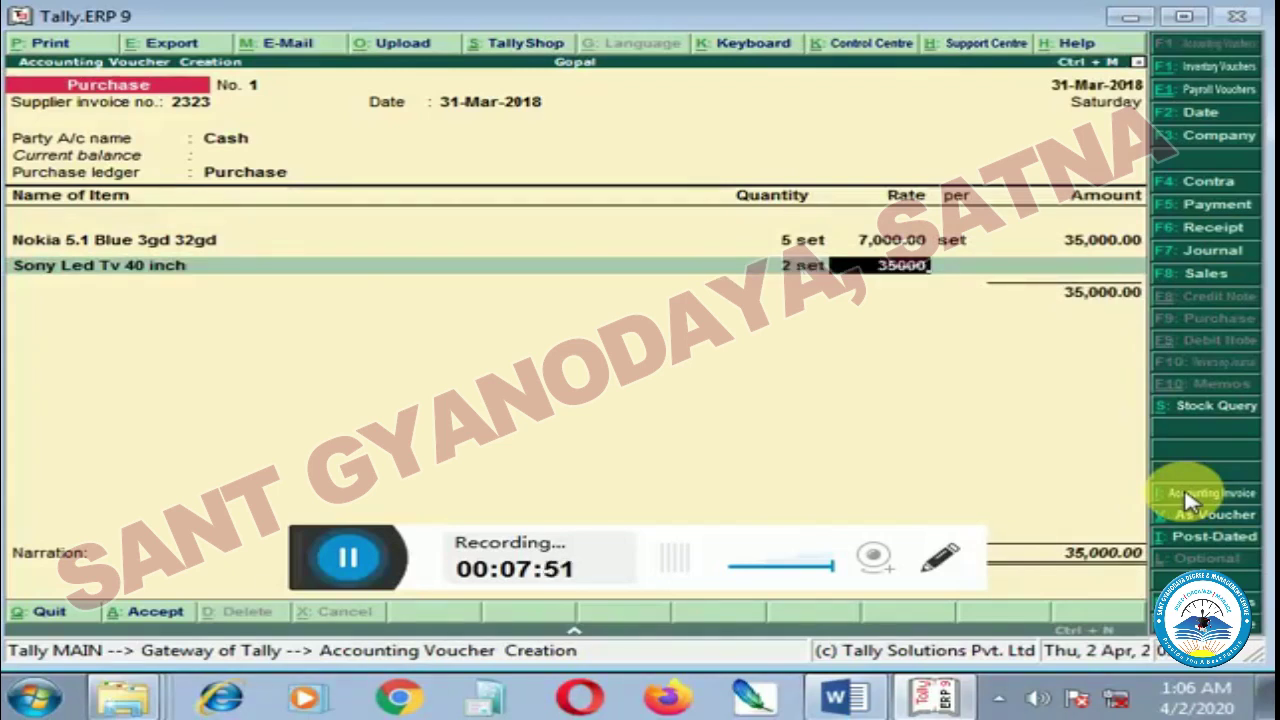
key(Return)
key(Return)
key(Return)
key(Return)
key(Return)
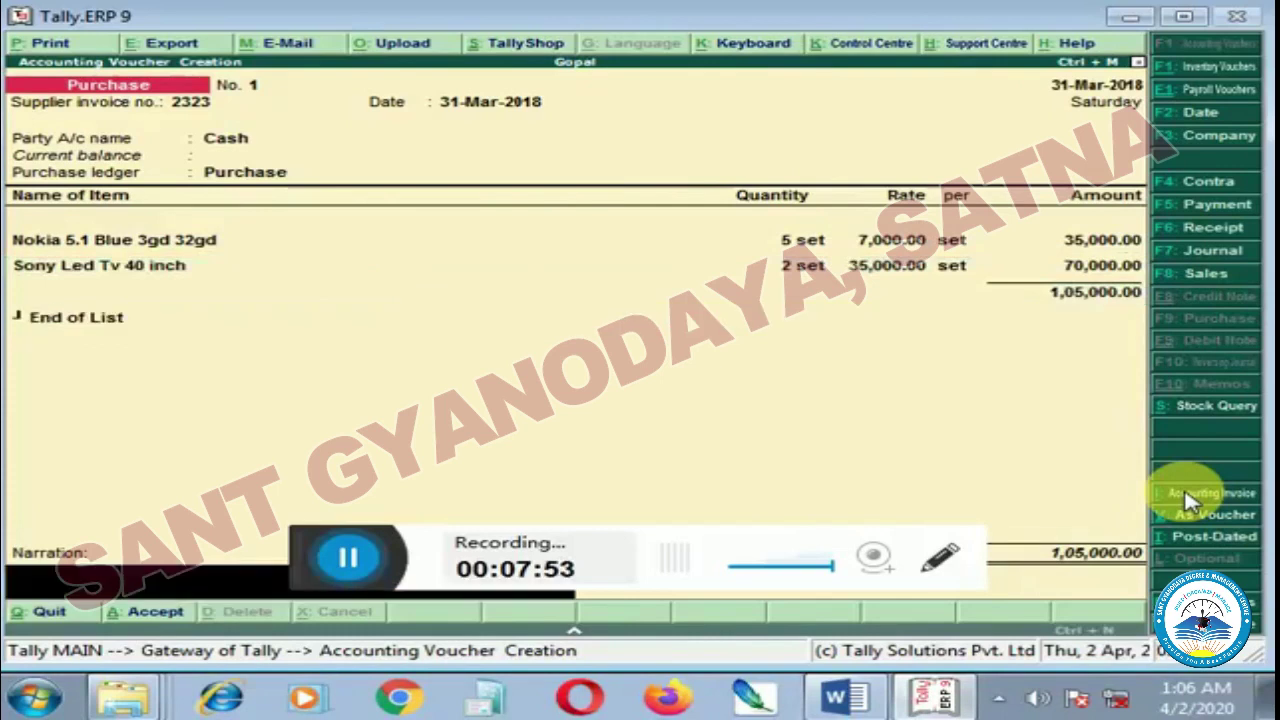
key(Return)
key(Return)
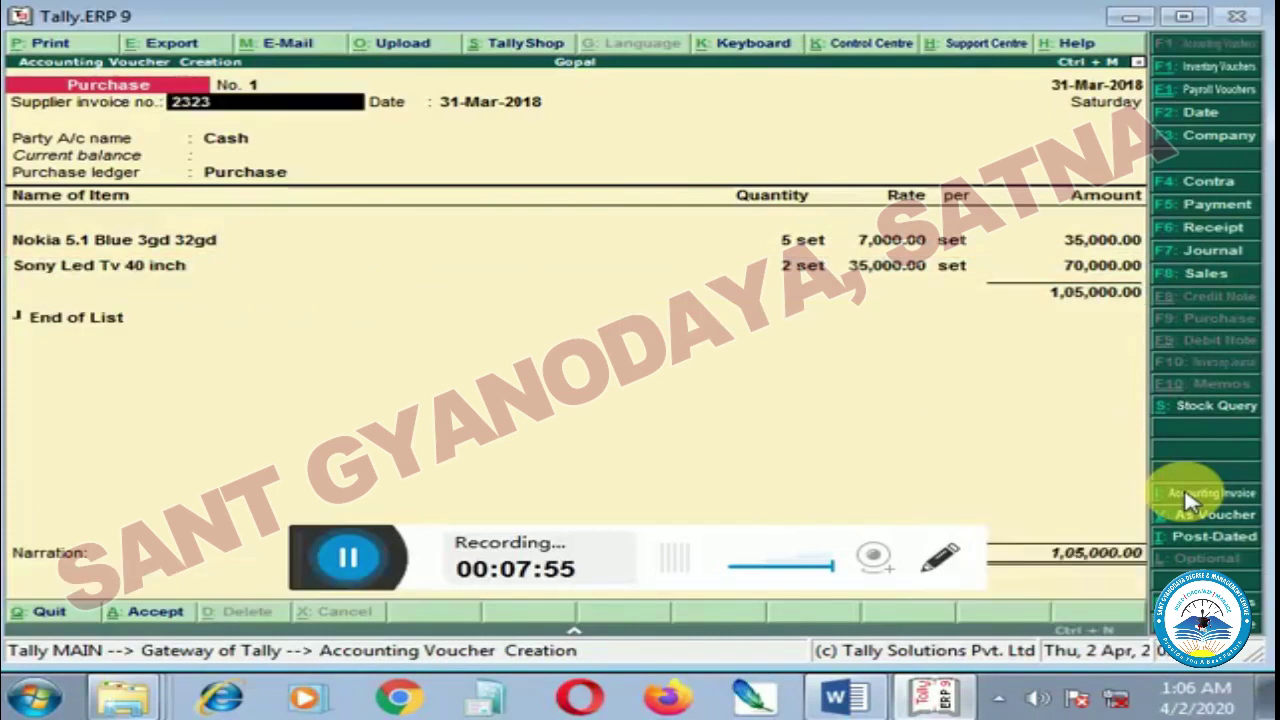
Step: Change the accounting period to run from 1-4-2019 to 31-3-2020
key(alt+F2)
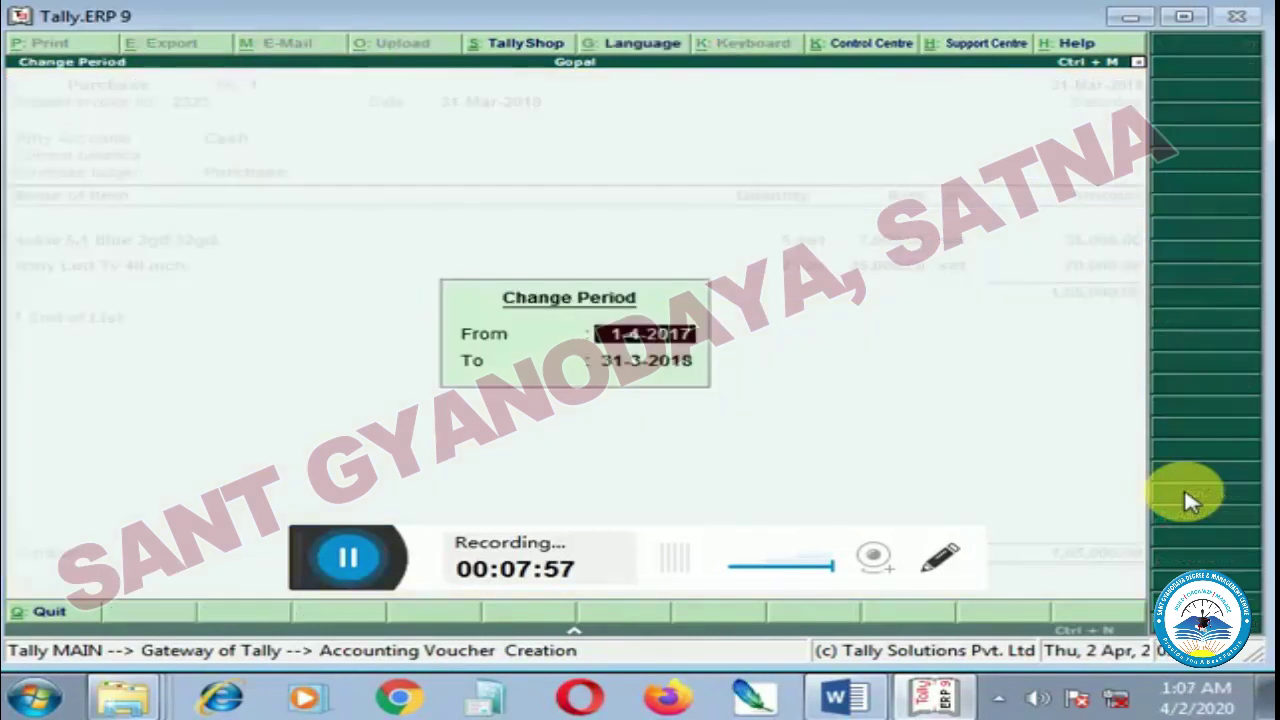
text(1)
text(-)
text(4.201)
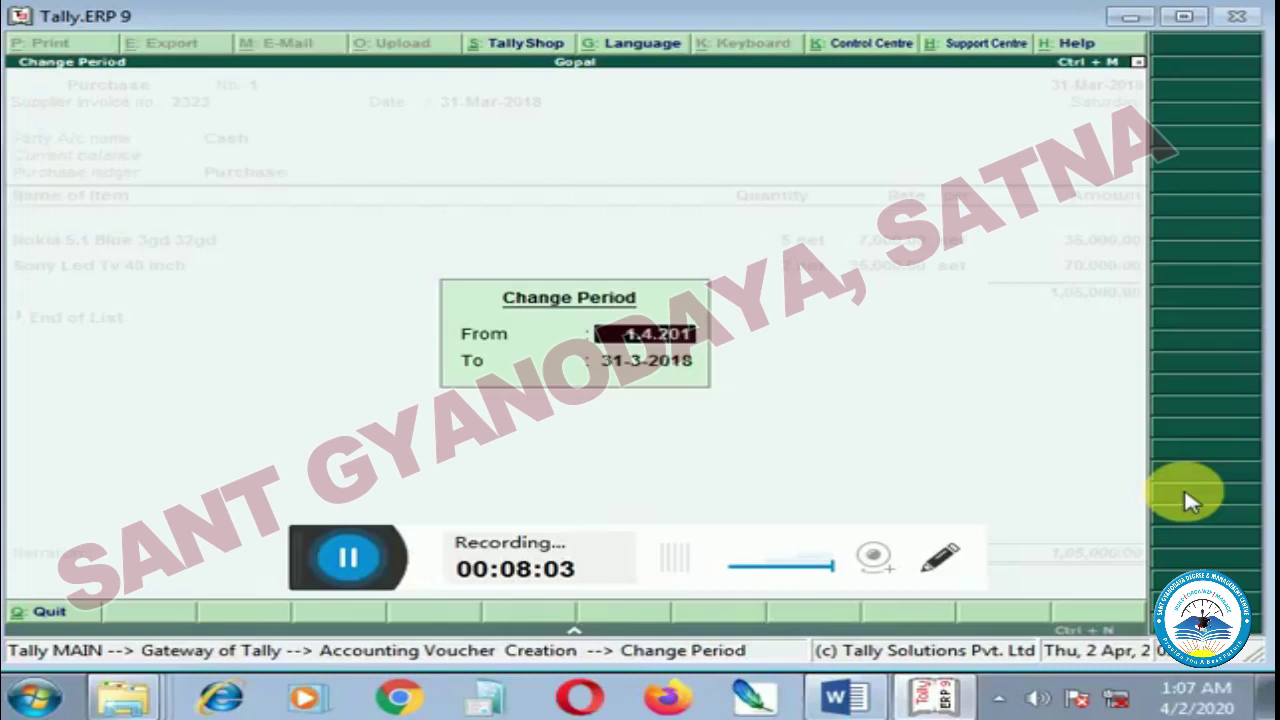
text(9)
key(Return)
text(31.3.2020)
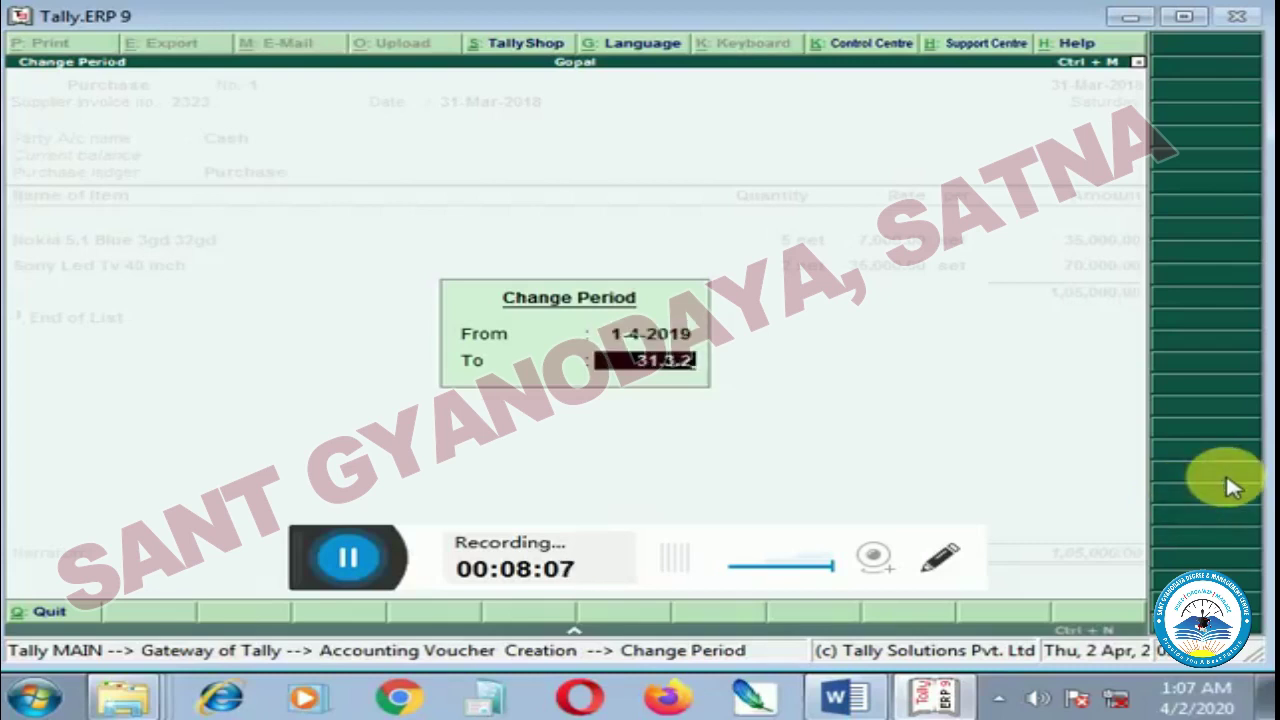
key(Return)
Step: Try to accept the purchase voucher by passing through all its fields with their existing values
key(Return)
key(Return)
key(Return)
key(Return)
key(Return)
key(Return)
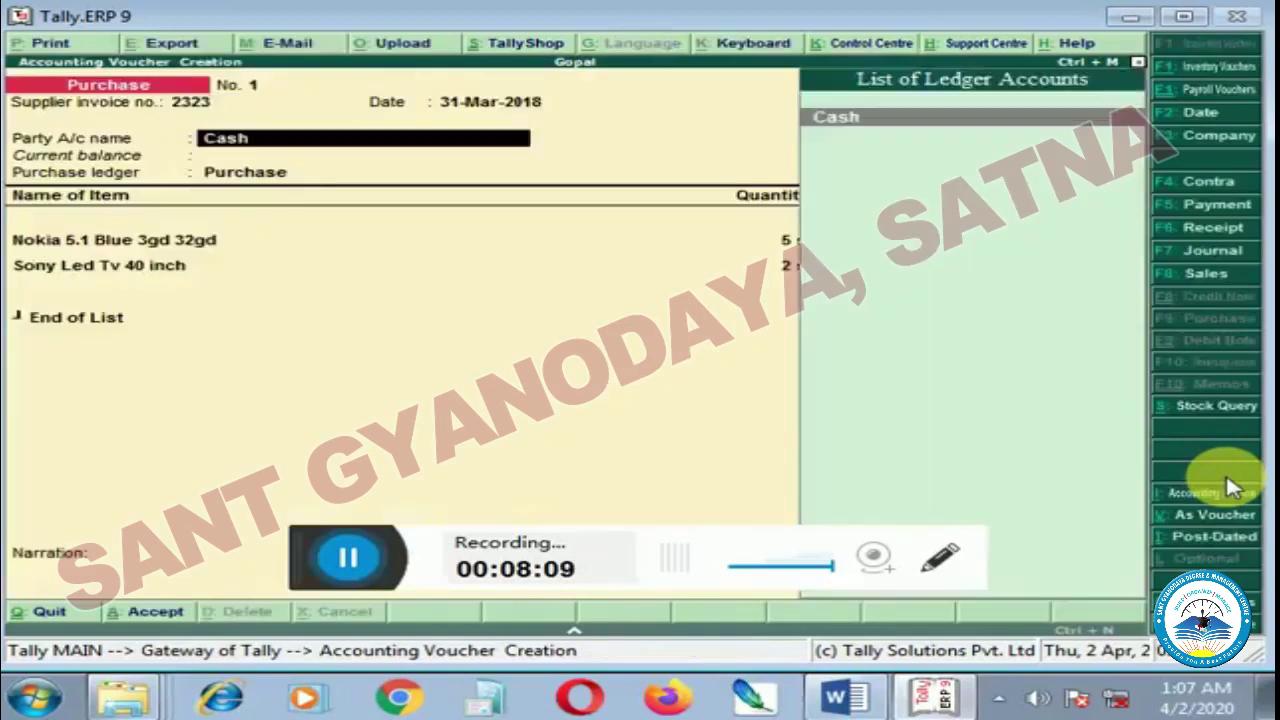
key(Return)
key(Return)
key(Return)
key(Return)
key(Return)
key(Return)
key(Return)
key(Return)
key(Return)
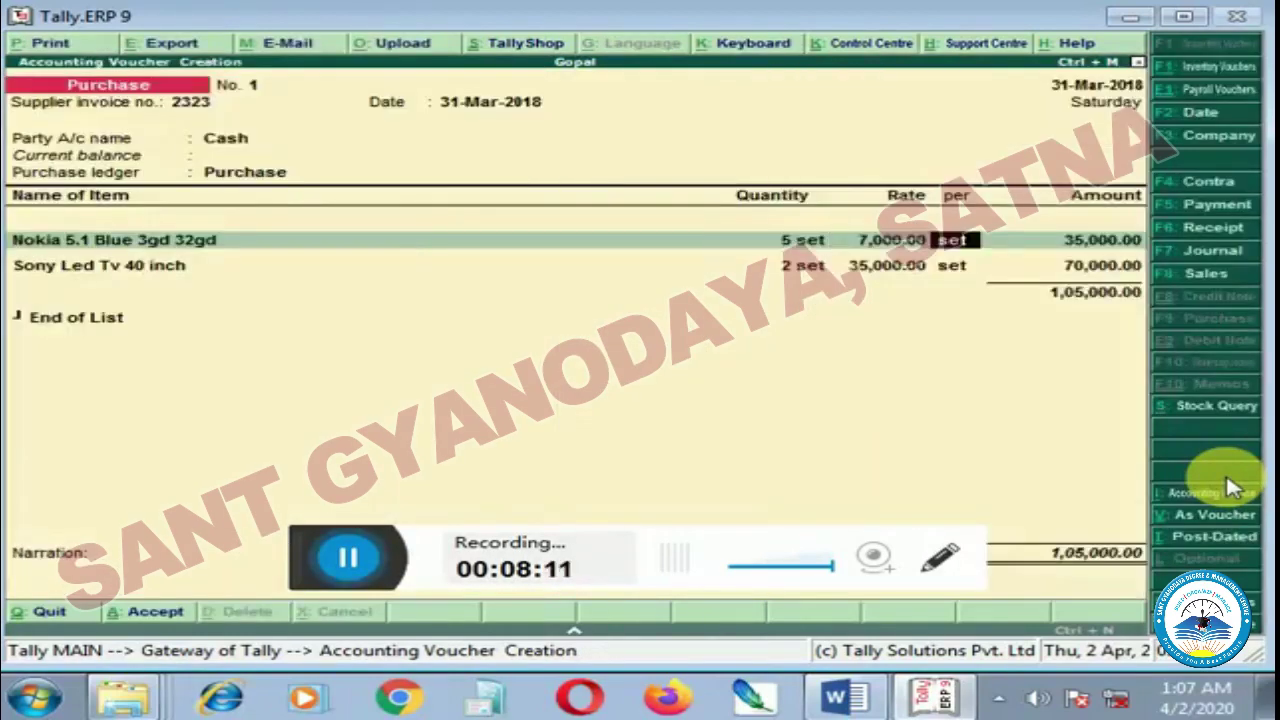
key(Return)
key(Return)
key(Return)
key(Return)
key(Return)
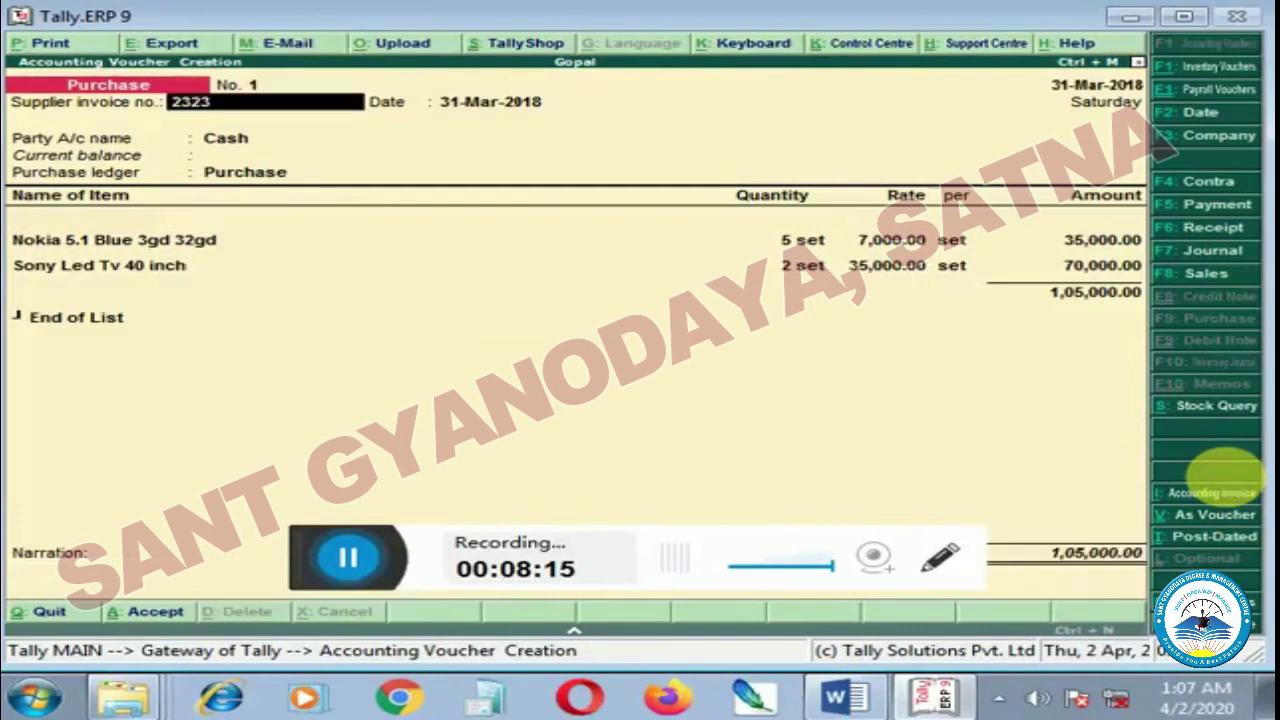
Step: Set the purchase voucher's date to 1-4-2019
key(F2)
text(1-4-)
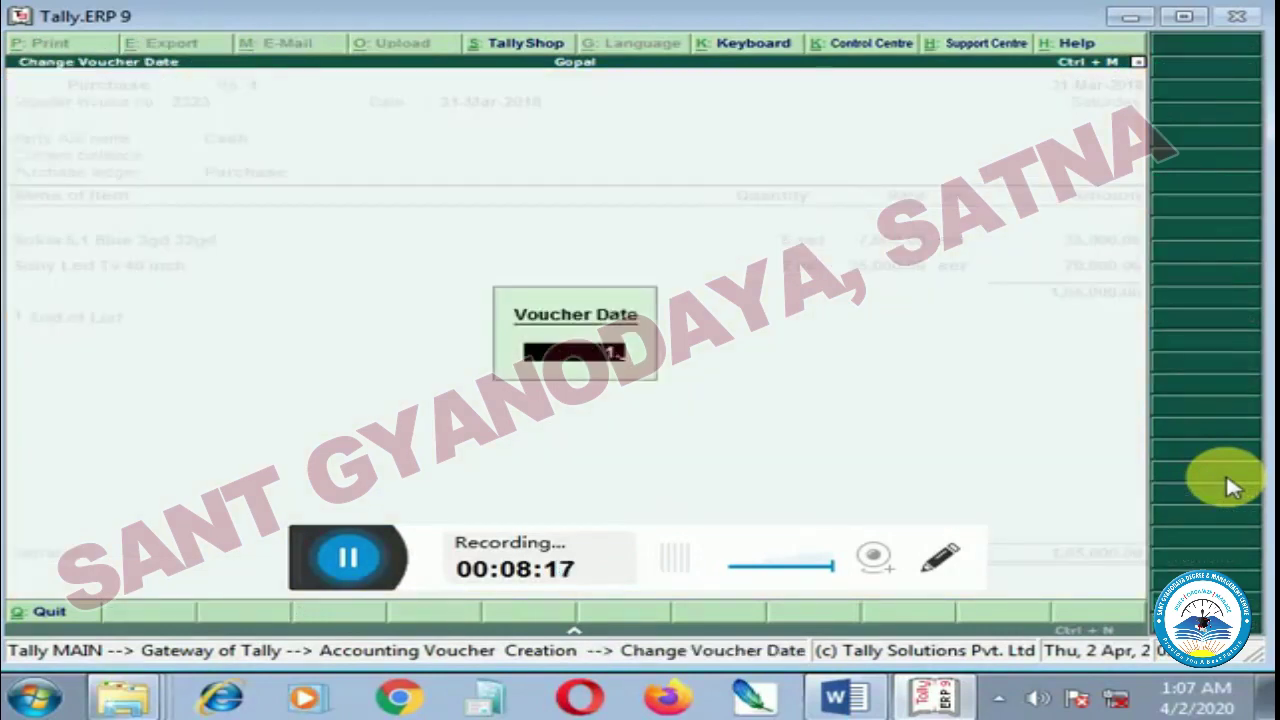
text(2019)
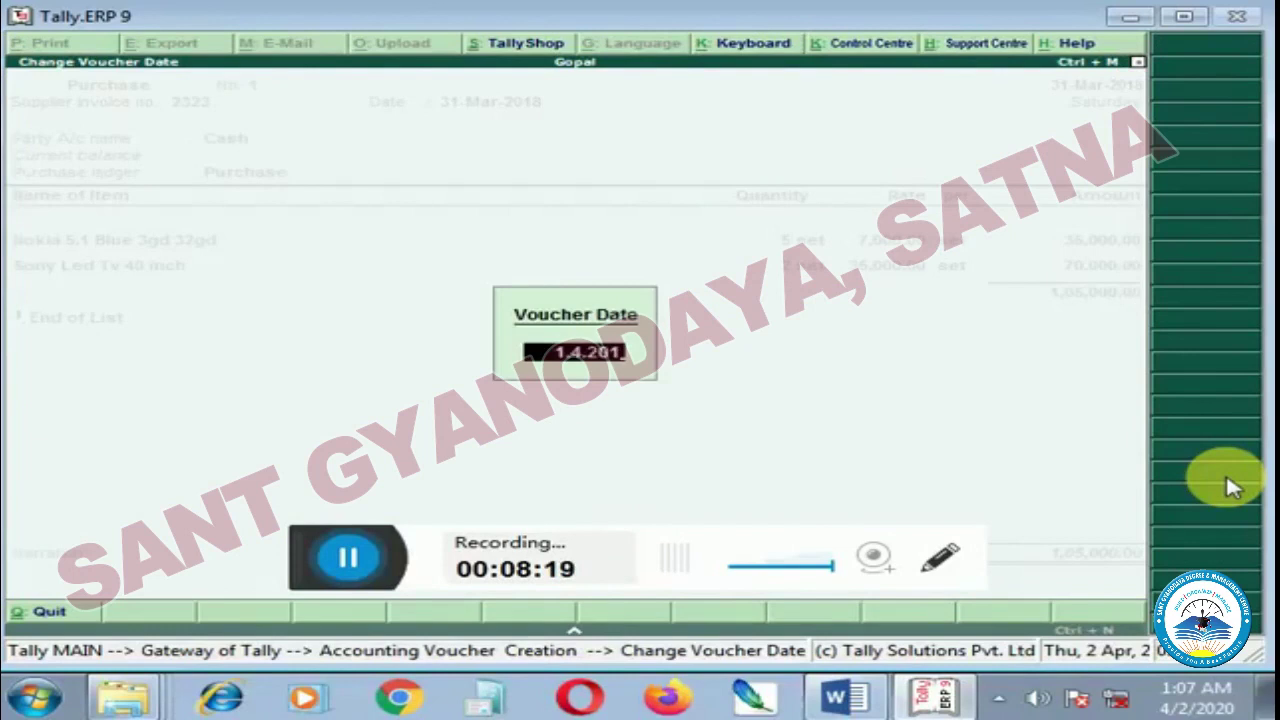
key(Return)
Step: Set the supplier invoice date of the purchase voucher to 1-4-2019
key(Return)
key(Return)
key(Return)
key(Return)
key(Return)
key(Return)
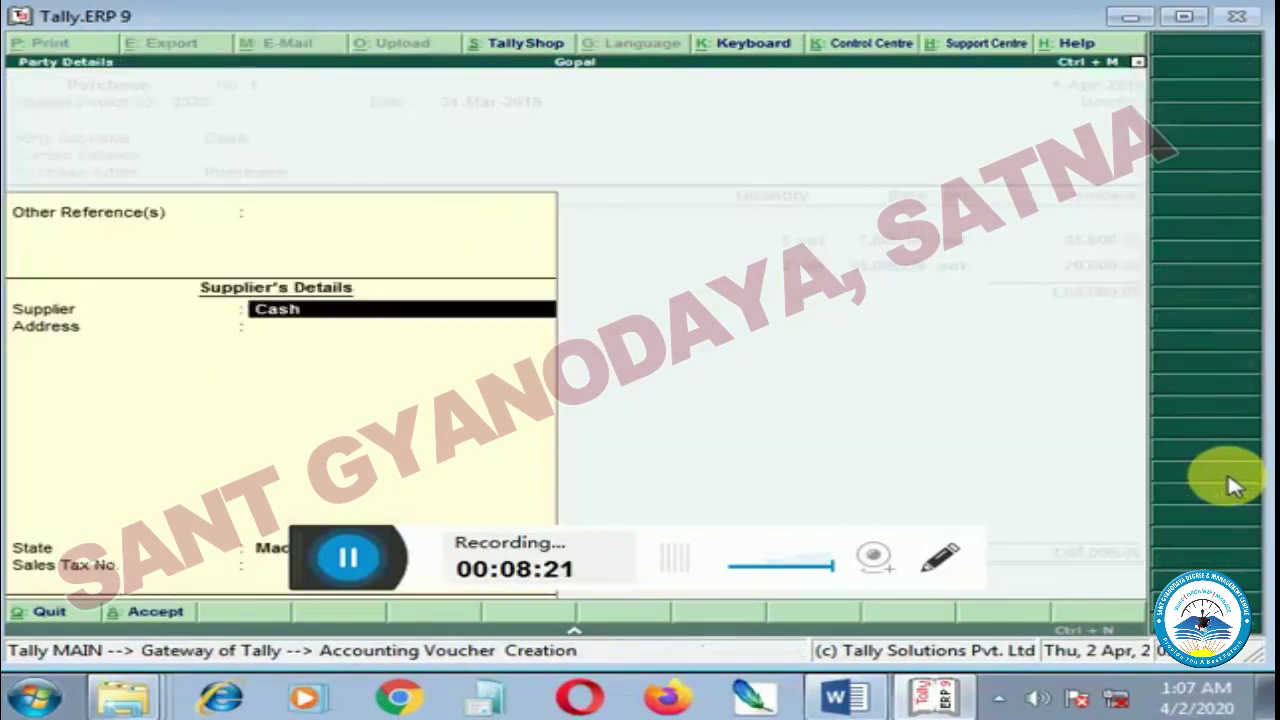
key(BackSpace)
key(BackSpace)
key(BackSpace)
key(BackSpace)
key(BackSpace)
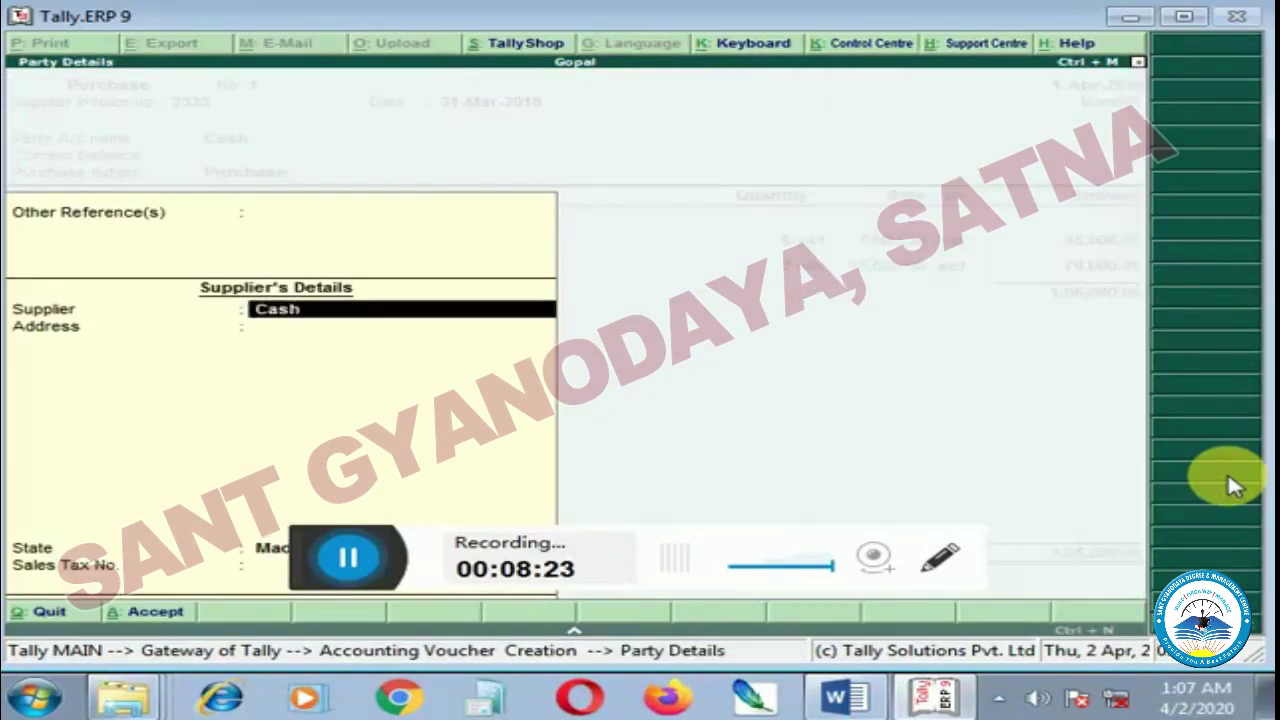
text(1-4-)
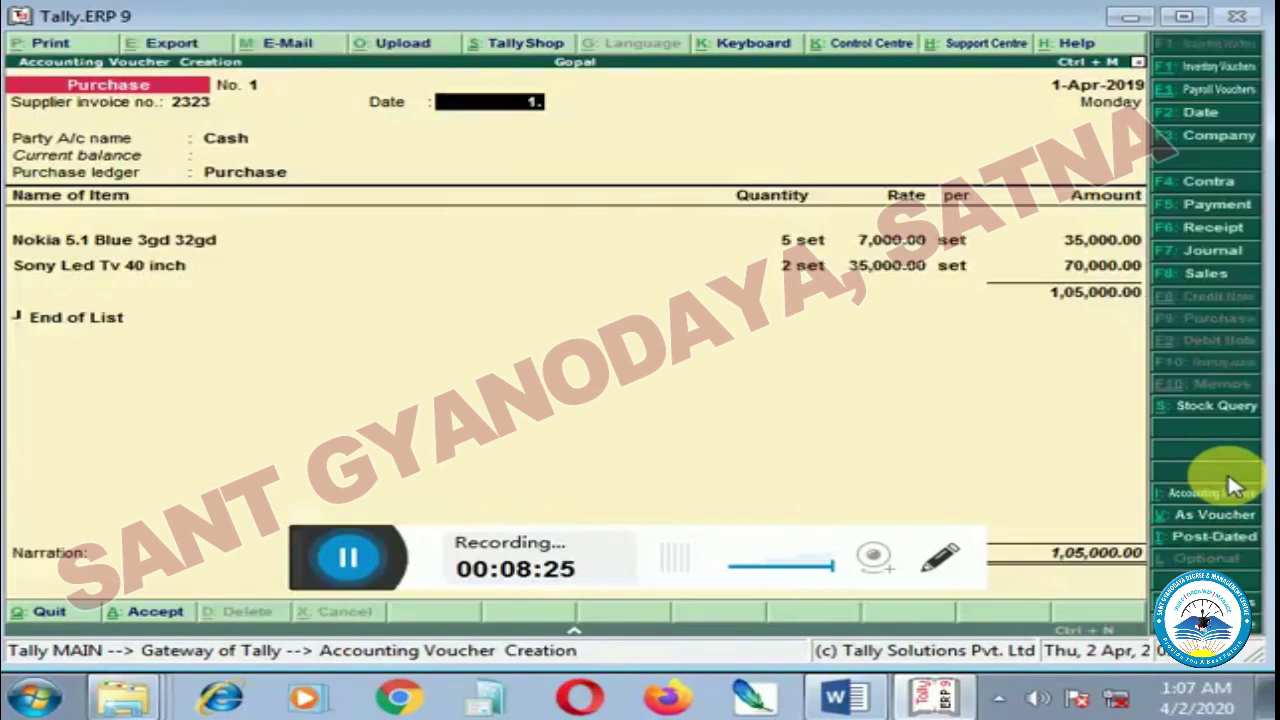
text(2019)
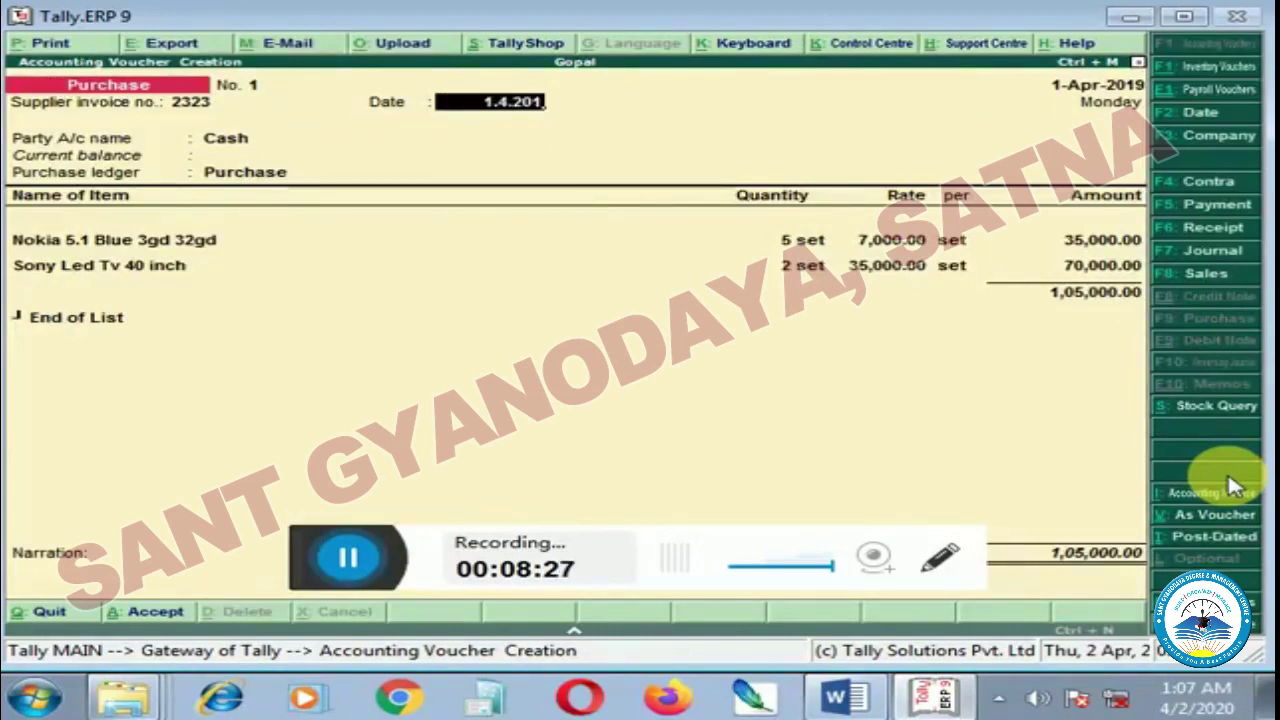
key(Return)
Step: Accept the purchase voucher with its existing party, ledger and item values, and leave voucher entry
key(Return)
key(Return)
key(Return)
key(Return)
key(Return)
key(Return)
key(Return)
key(Return)
key(Return)
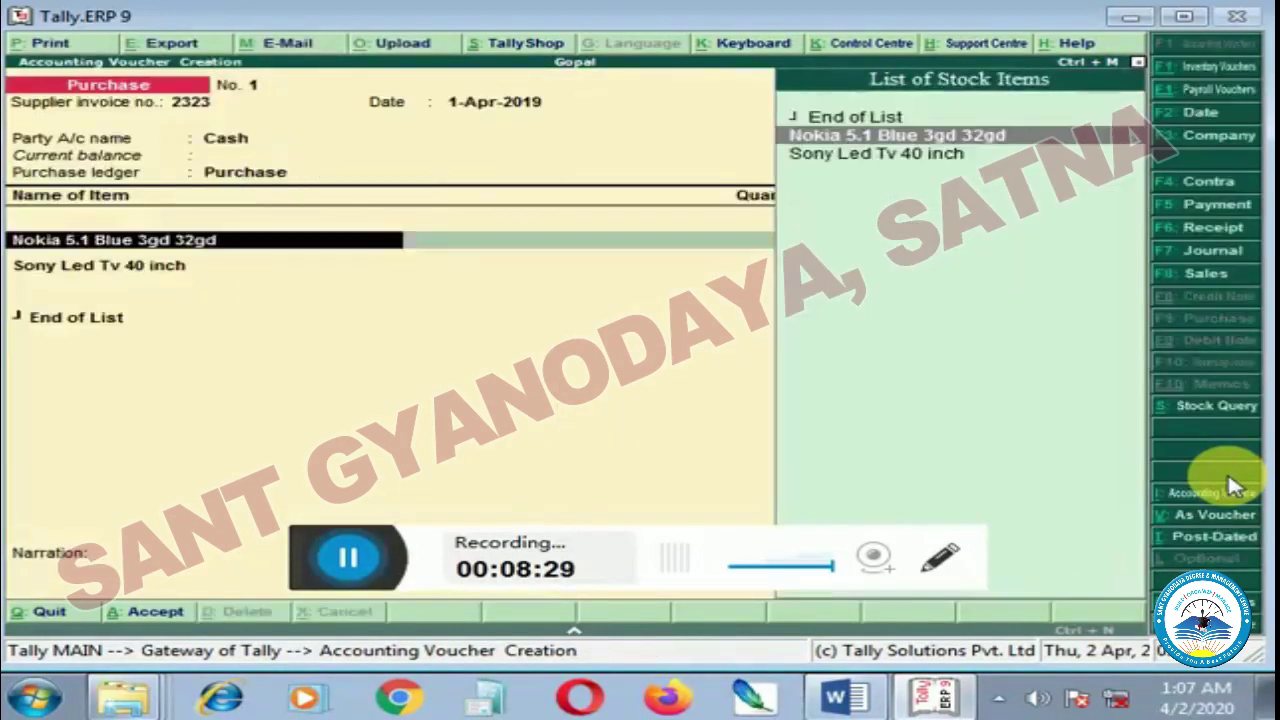
key(Return)
key(Return)
key(Return)
key(Return)
key(Return)
key(Return)
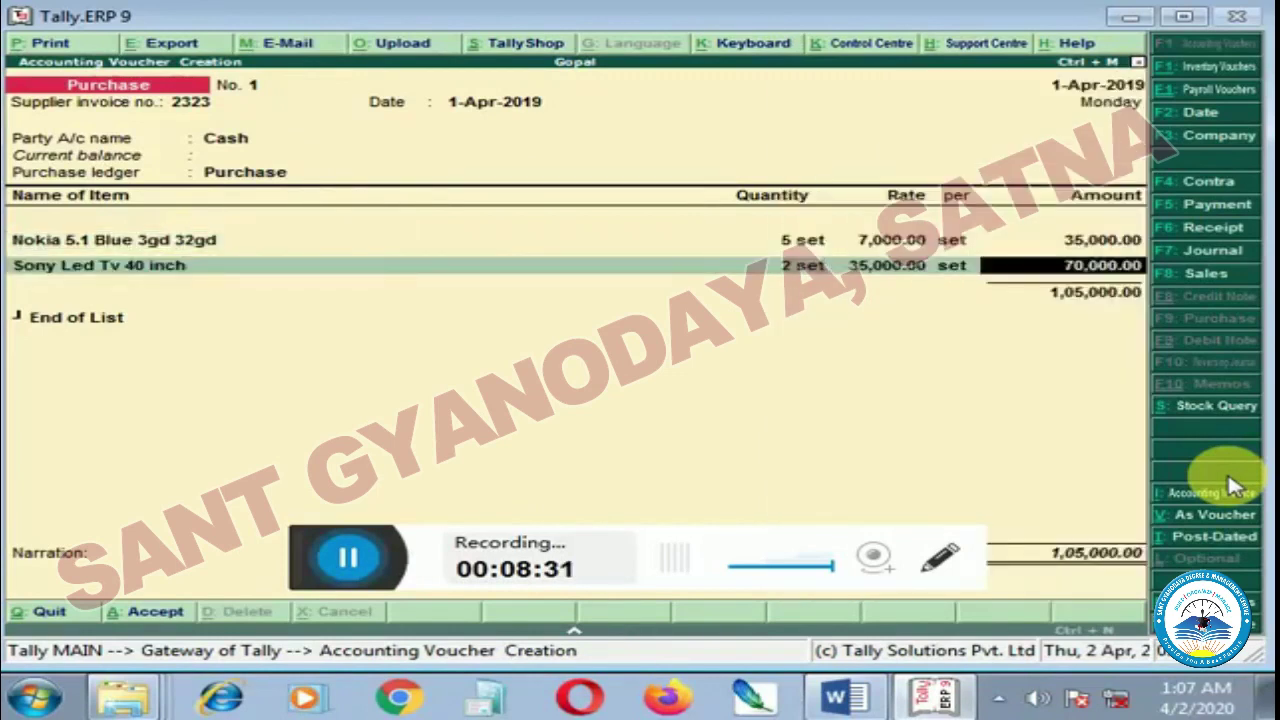
key(Return)
key(Return)
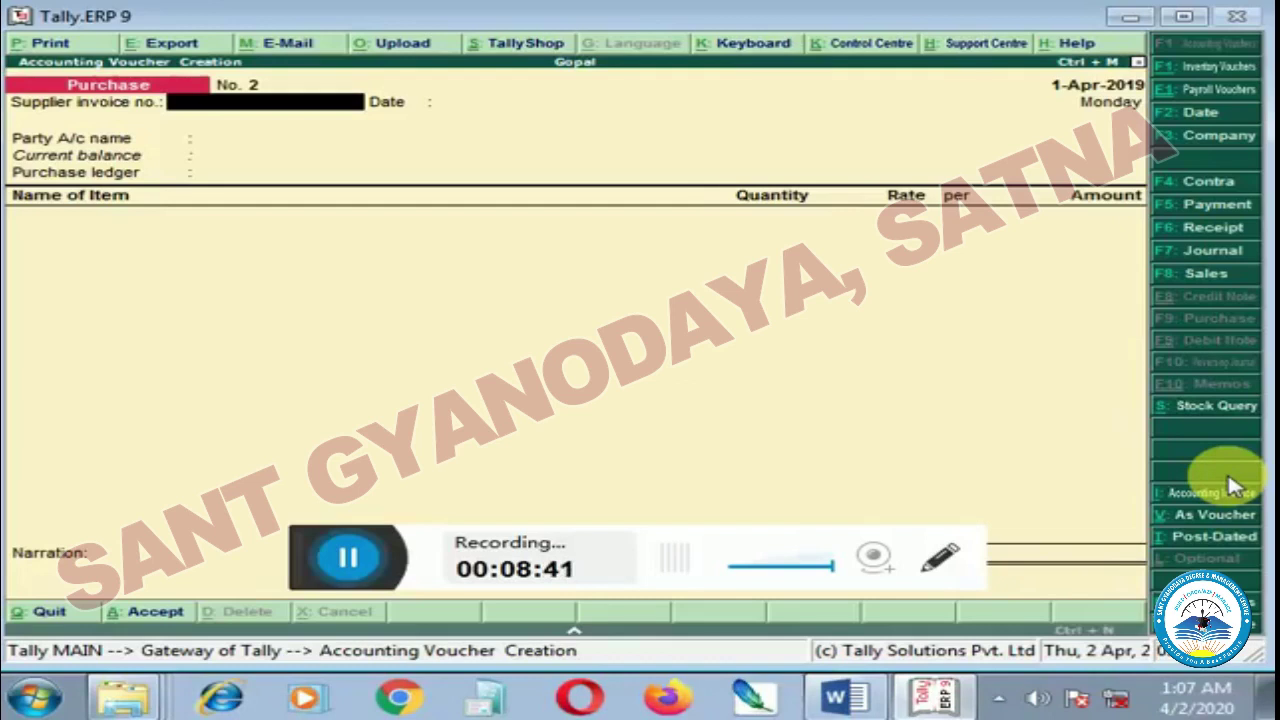
key(Escape)
Step: Open the Stock Summary report and examine the closing balance of the Mobile group's items
key(Down)
key(Down)
key(Down)
key(Down)
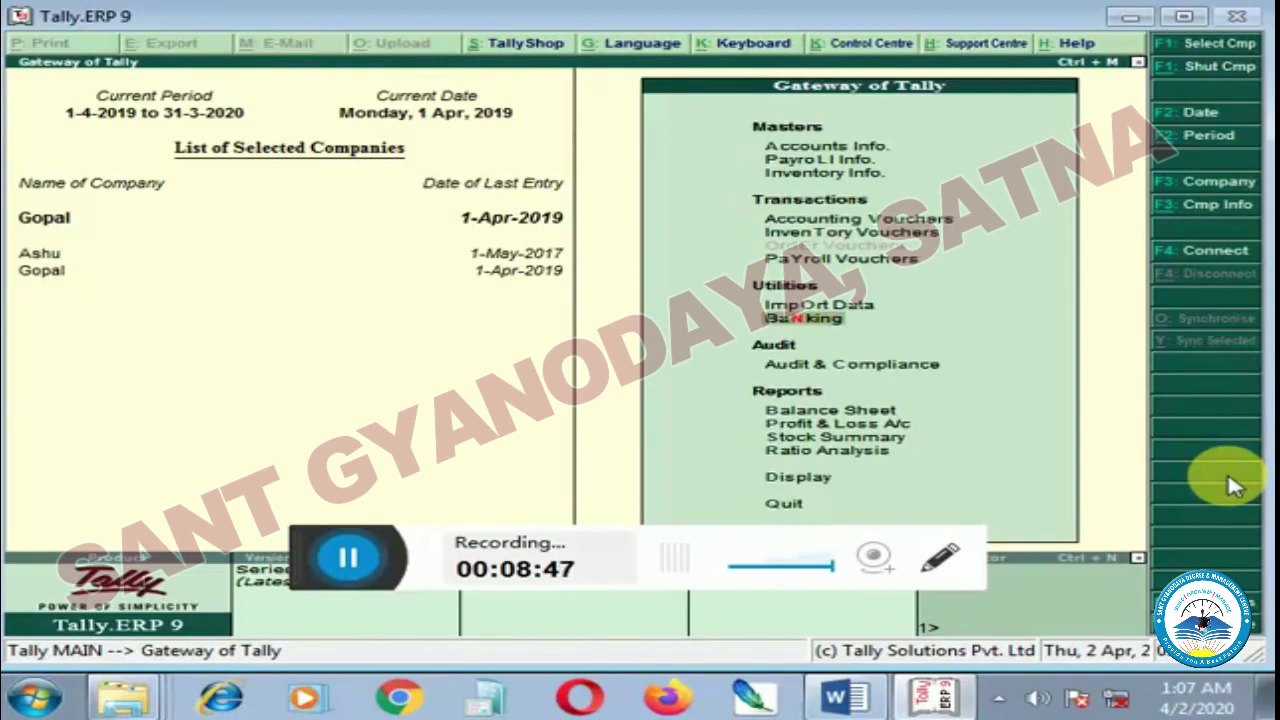
key(Down)
key(Down)
key(Down)
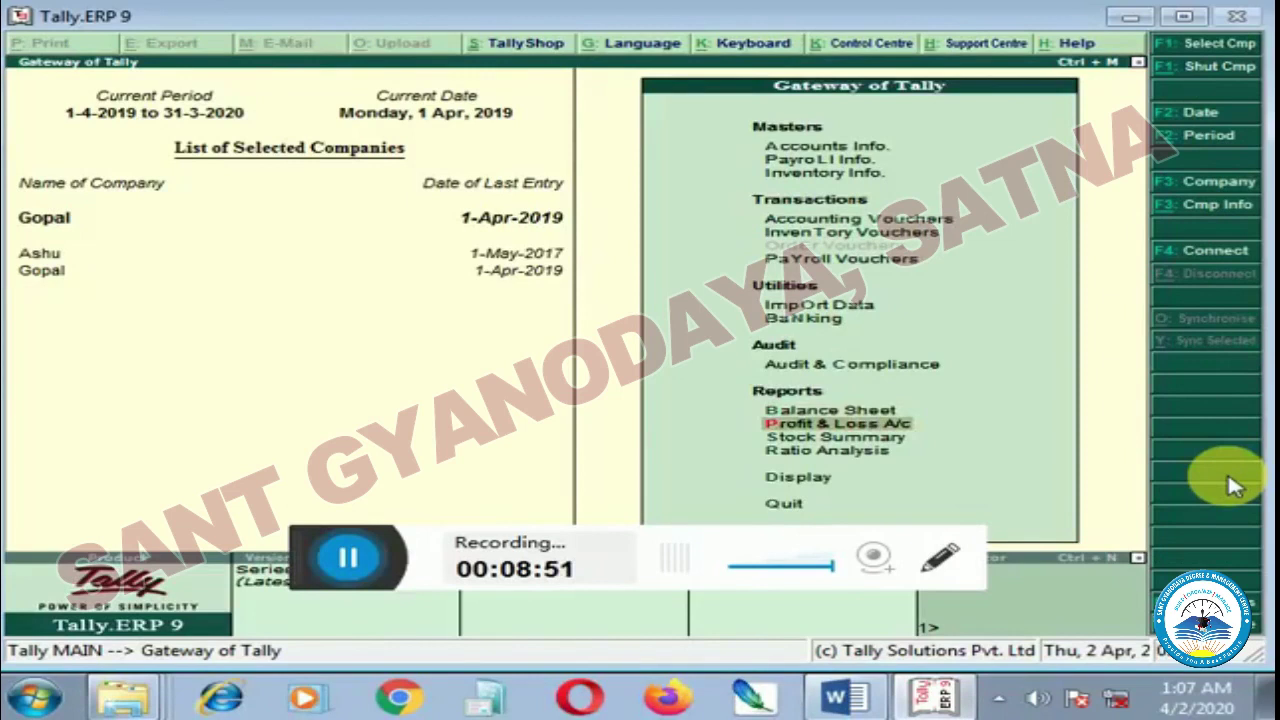
key(Down)
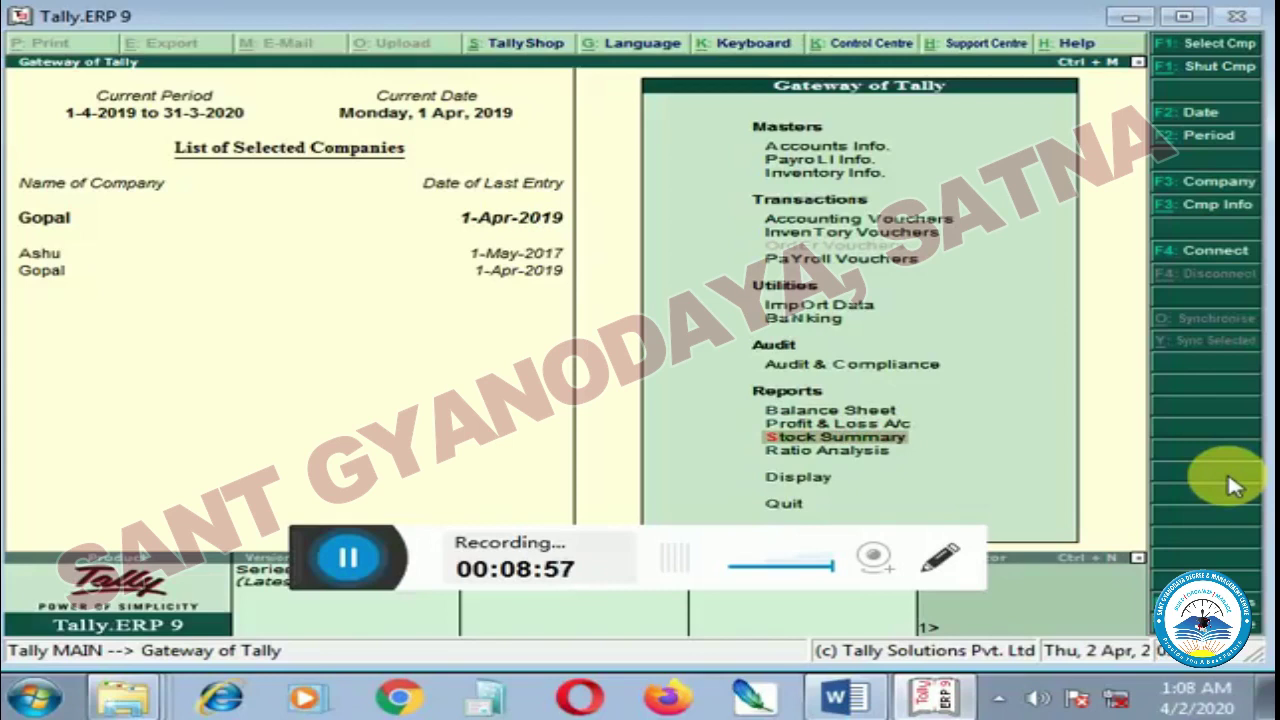
key(Return)
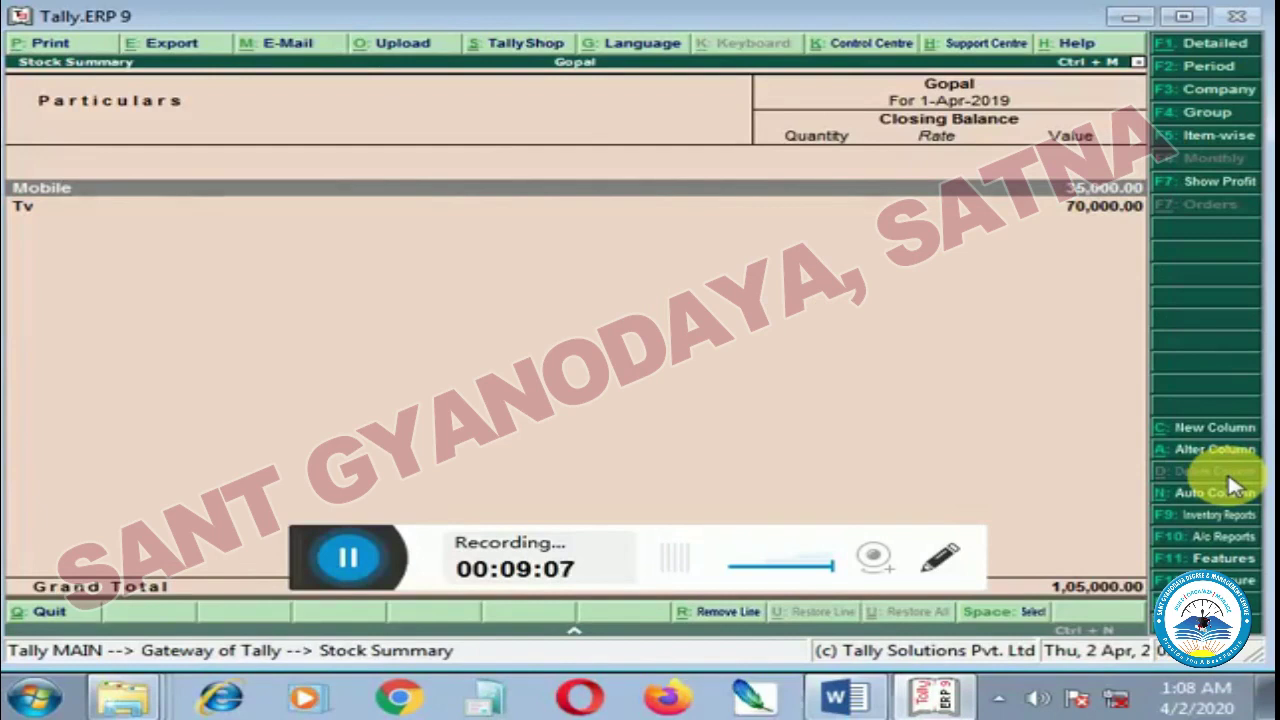
key(Return)
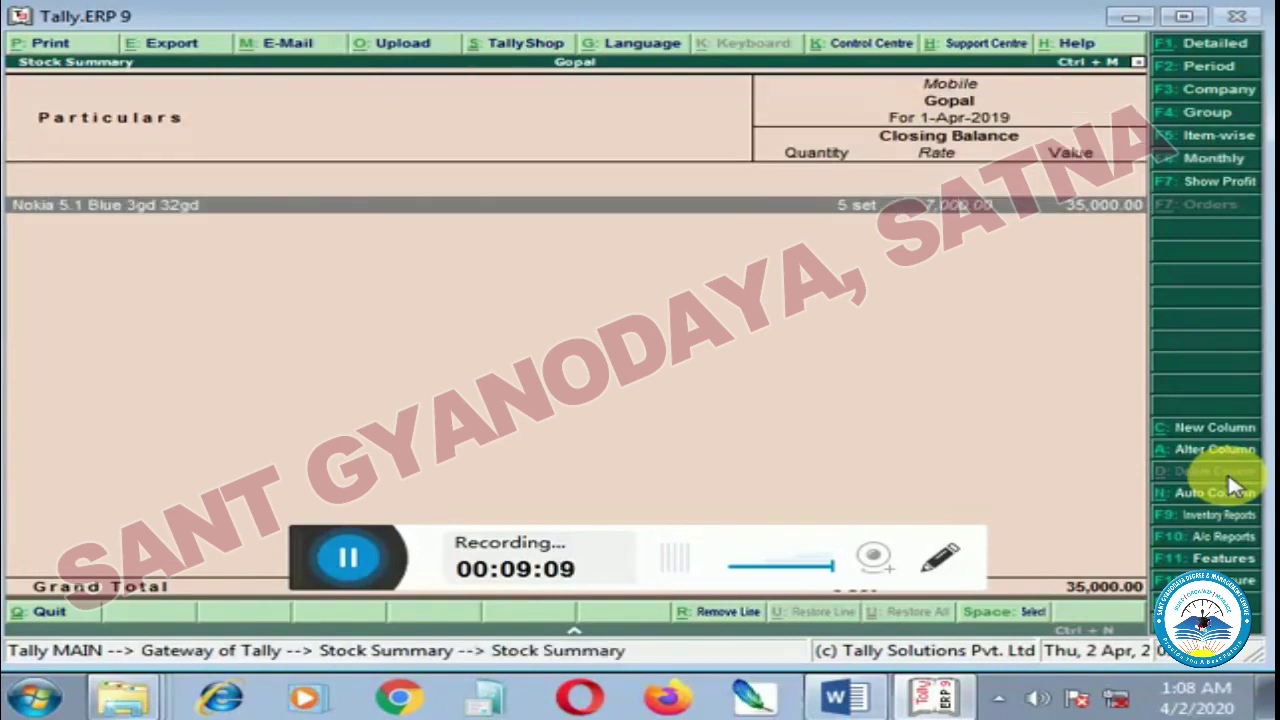
key(Escape)
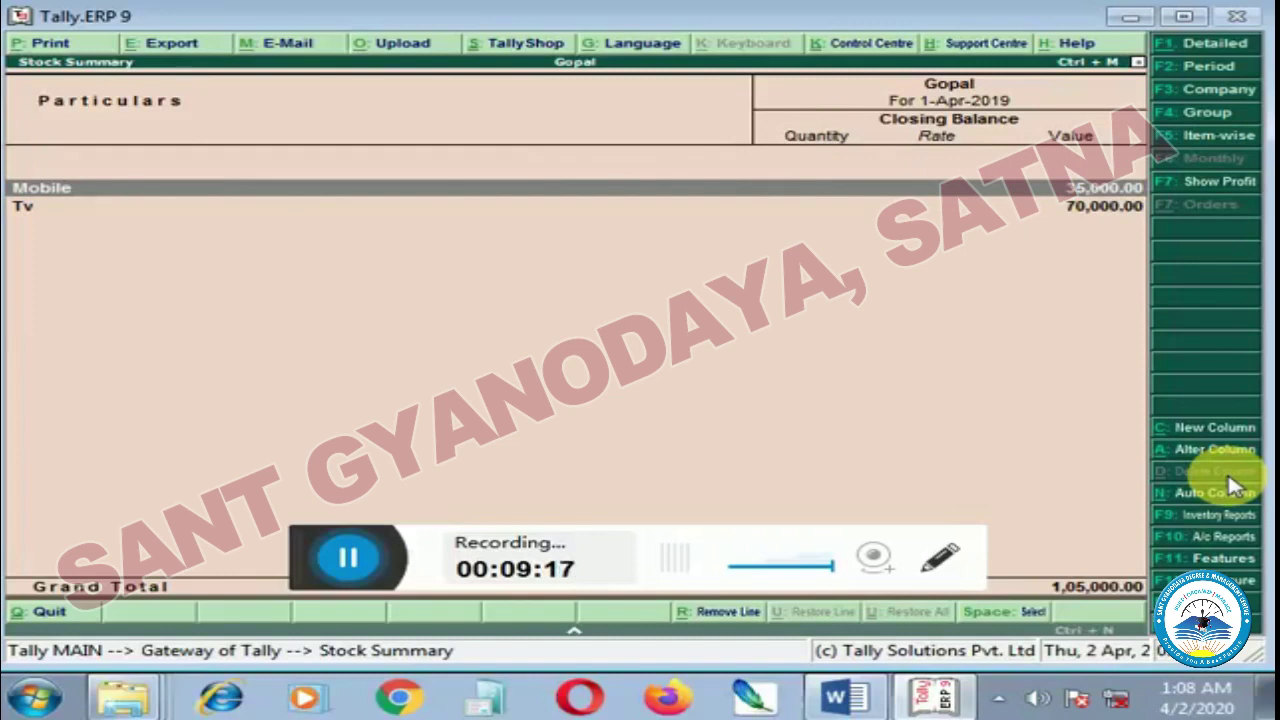
key(Escape)
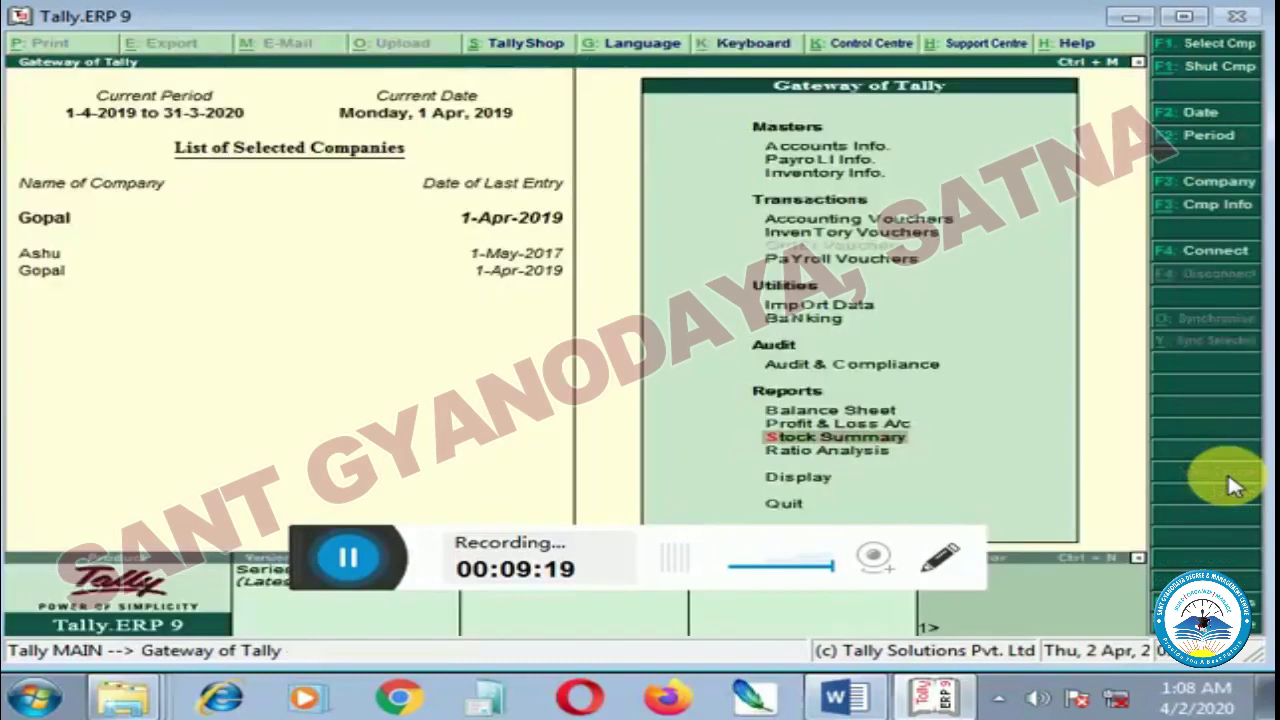
Step: Examine the closing balance of the Tv group's items in the Stock Summary and close the report
key(Return)
key(Down)
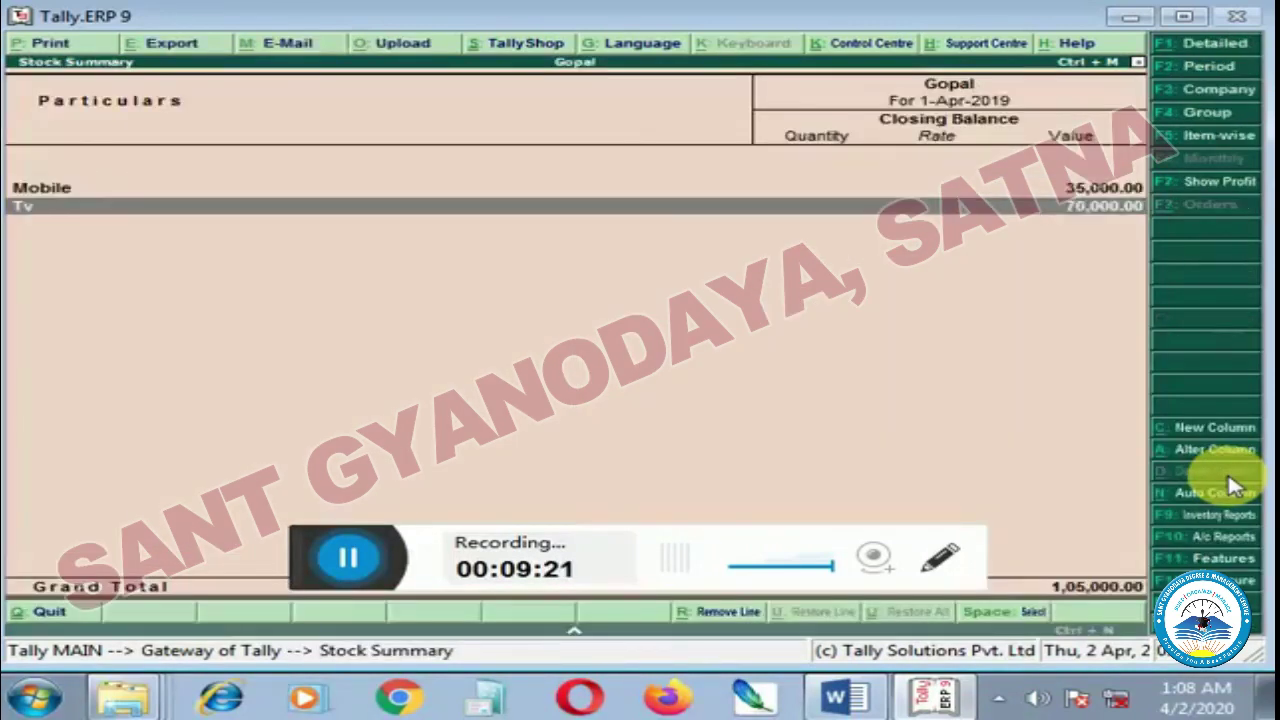
key(Return)
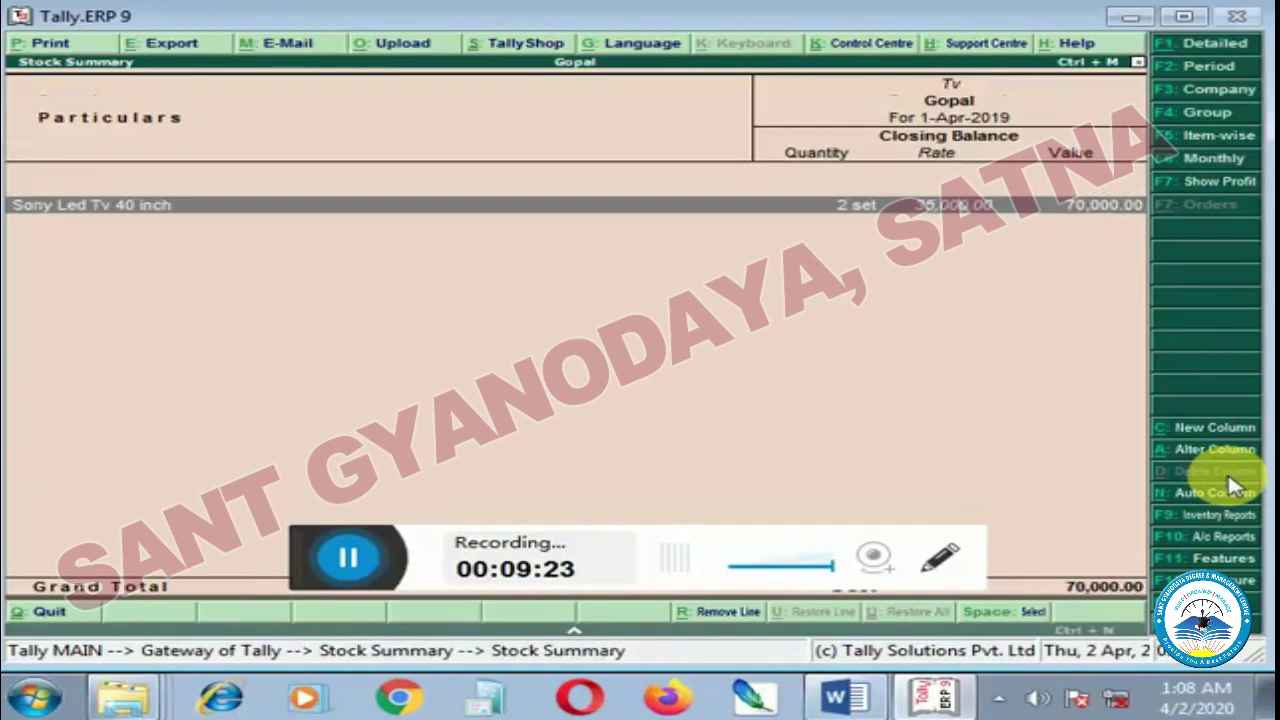
key(Escape)
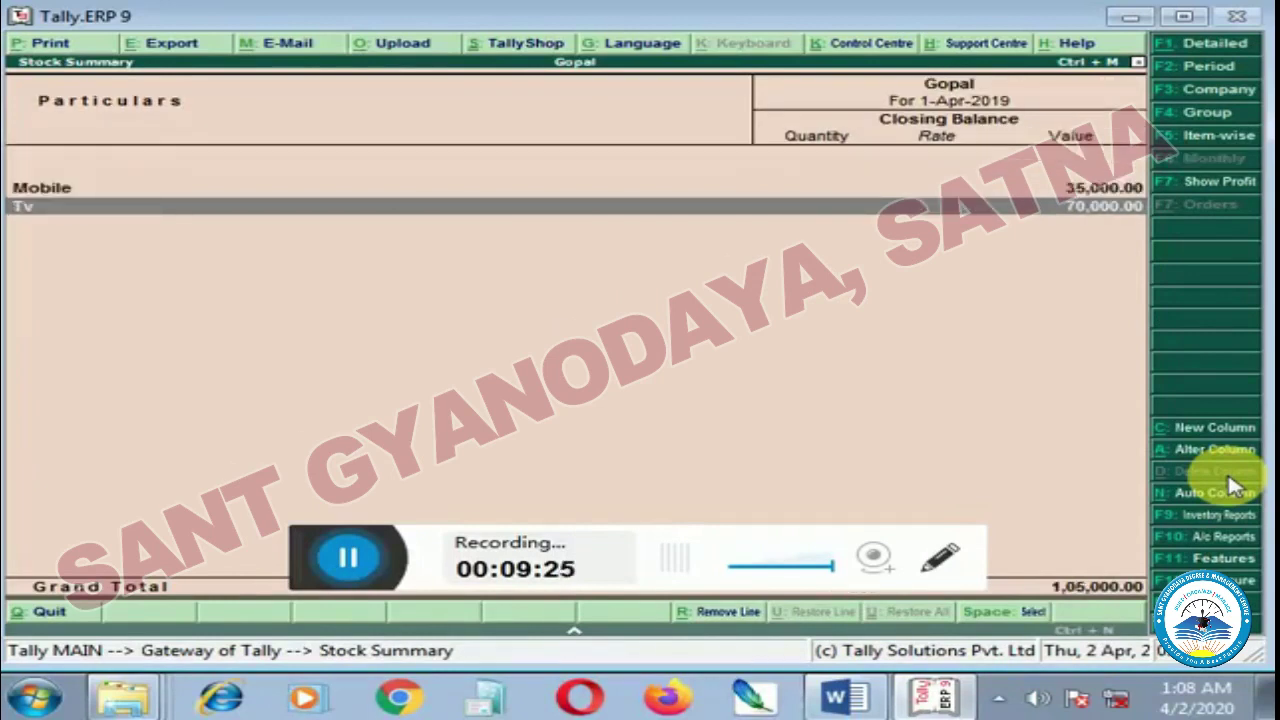
key(Up)
key(Escape)
Step: Start a Sales voucher with the reference number 3235
key(Up)
key(Up)
key(Up)
key(Up)
key(Up)
key(Up)
key(Up)
key(Up)
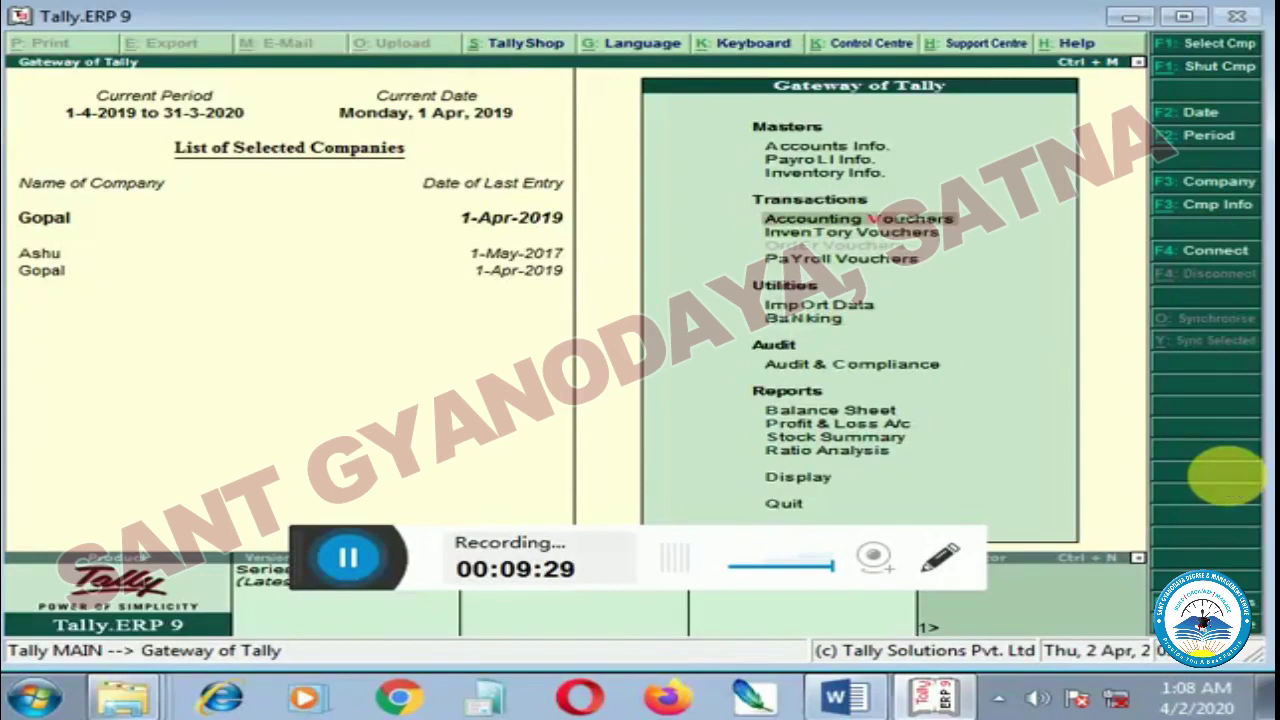
key(Return)
key(F8)
text(3235)
key(Return)
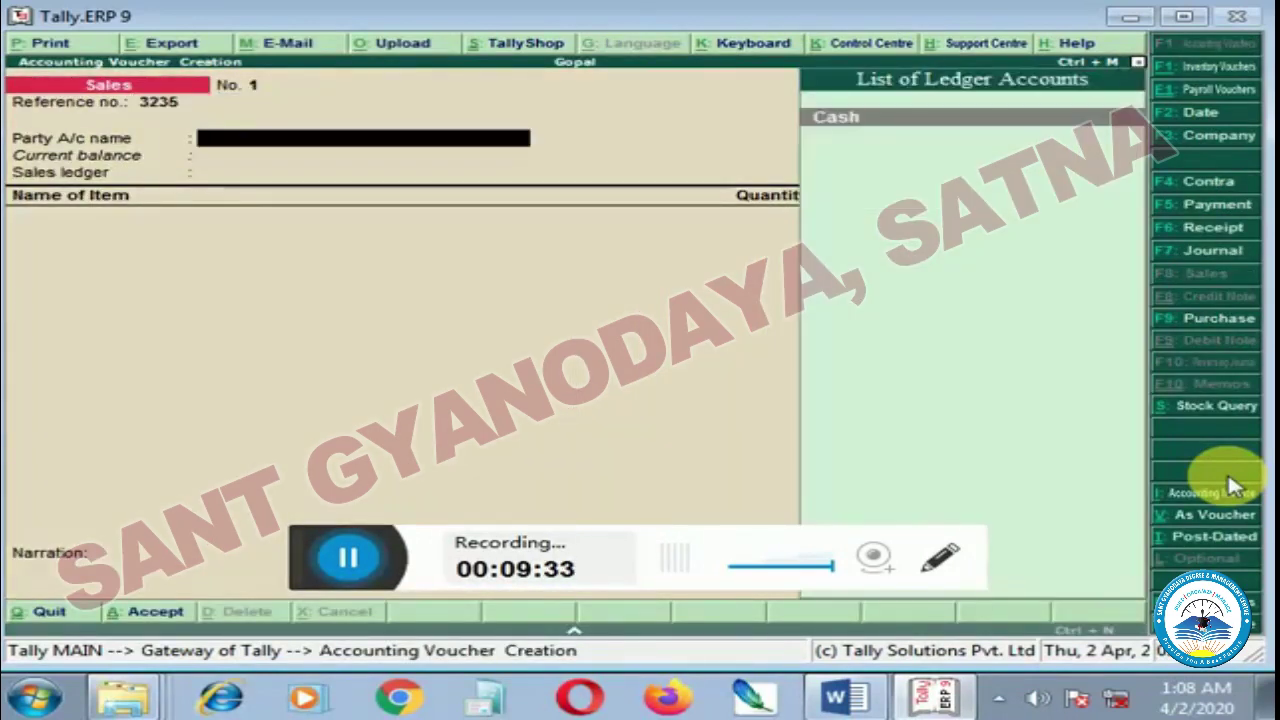
Step: Choose Cash as the party account and enter the buyer's name in the buyer's details
key(Return)
key(Return)
key(Return)
key(Return)
key(Return)
key(Return)
key(Return)
key(Return)
key(Return)
text(Rohu)
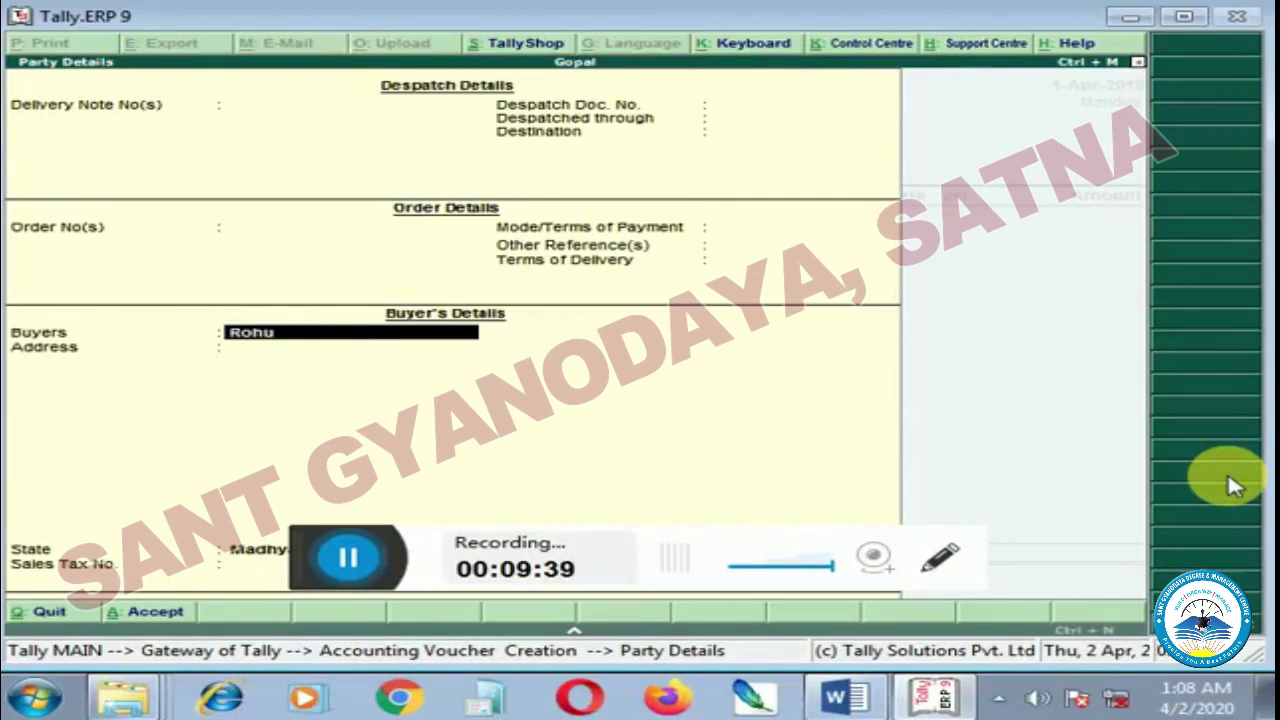
key(BackSpace)
key(BackSpace)
key(BackSpace)
key(BackSpace)
text(Amol)
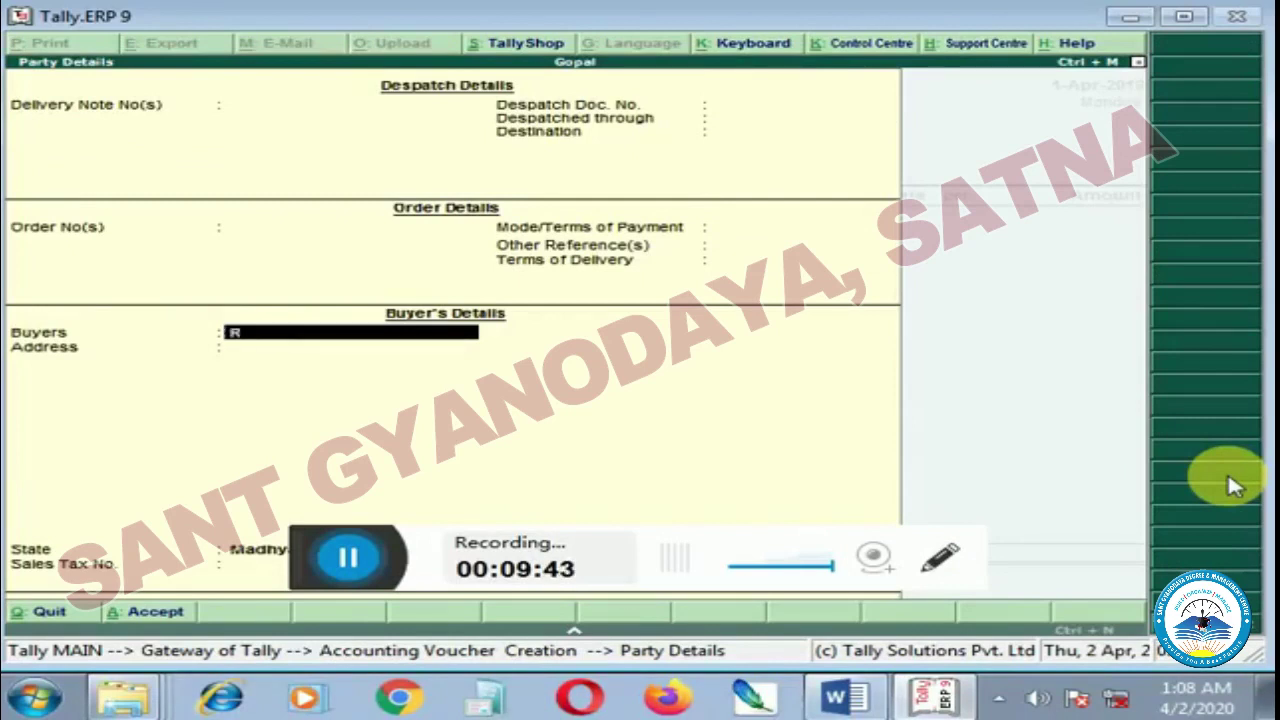
key(BackSpace)
key(BackSpace)
text(it)
key(Return)
key(Return)
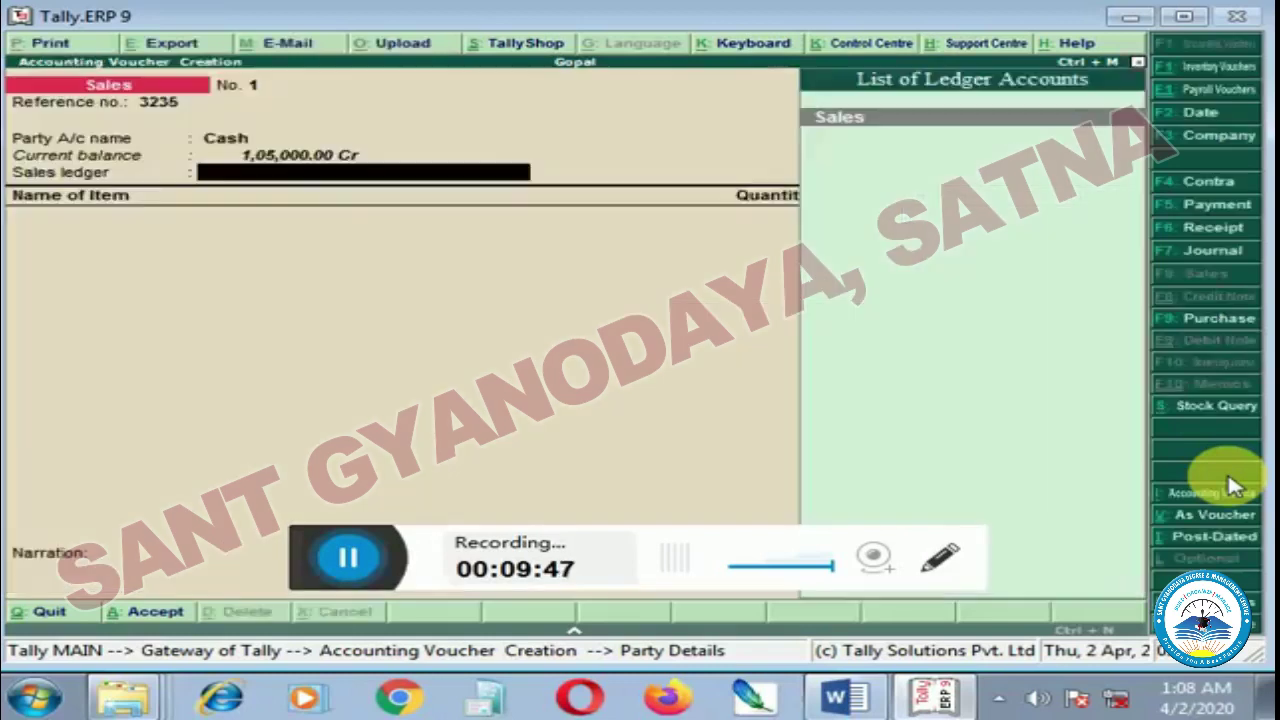
Step: Select the Sales ledger and add Nokia 5.1 Blue 3gd 32gd with a quantity of 2 sets at a rate of 7500
key(Return)
key(Down)
key(Return)
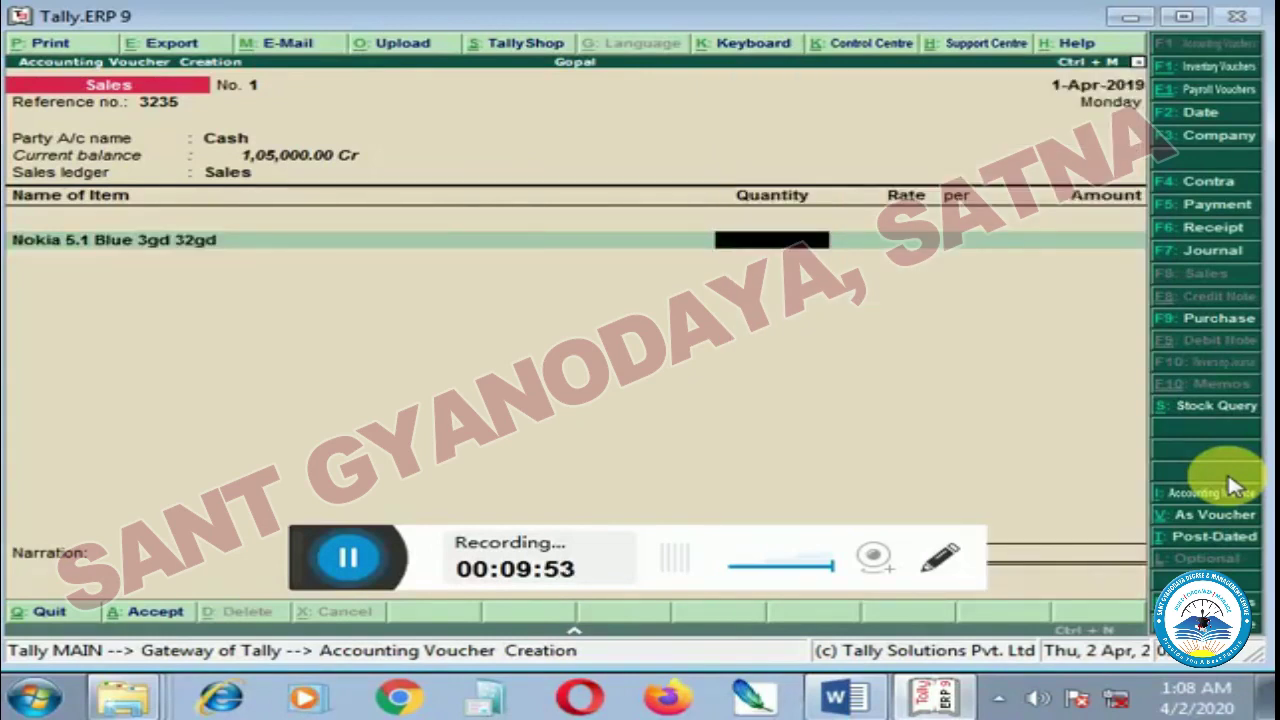
key(Return)
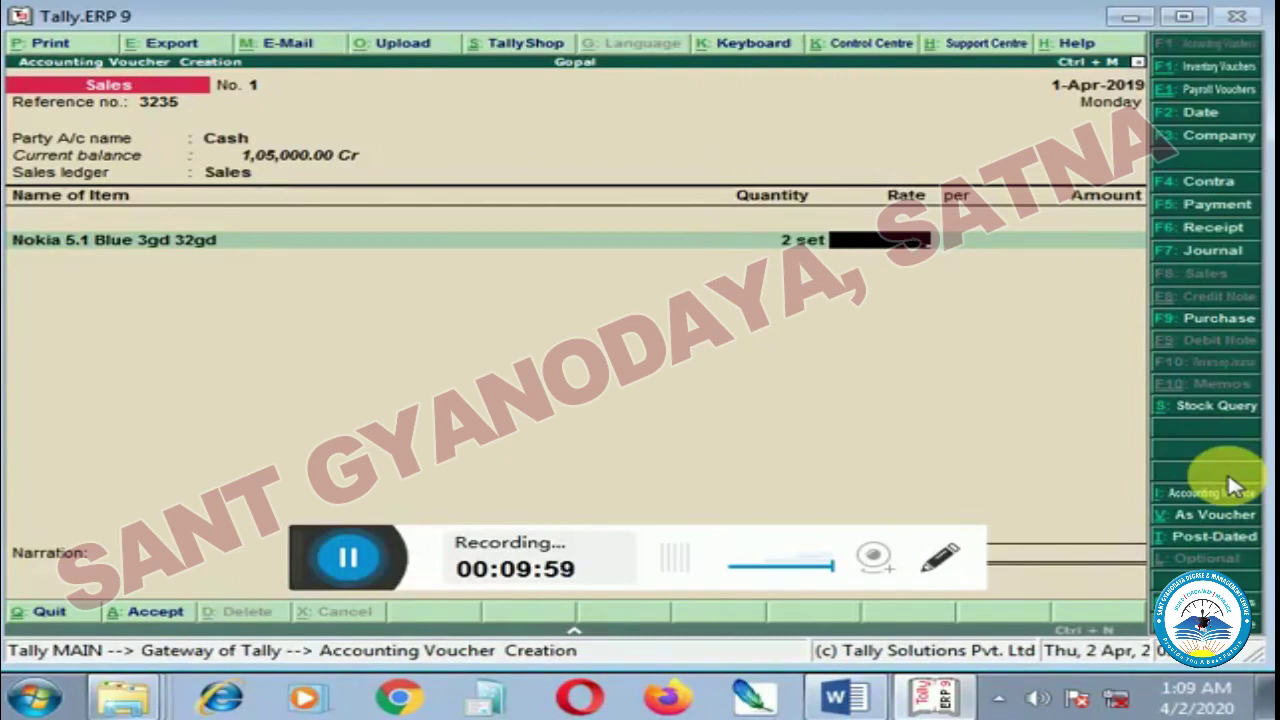
text(7,500)
key(Return)
key(Return)
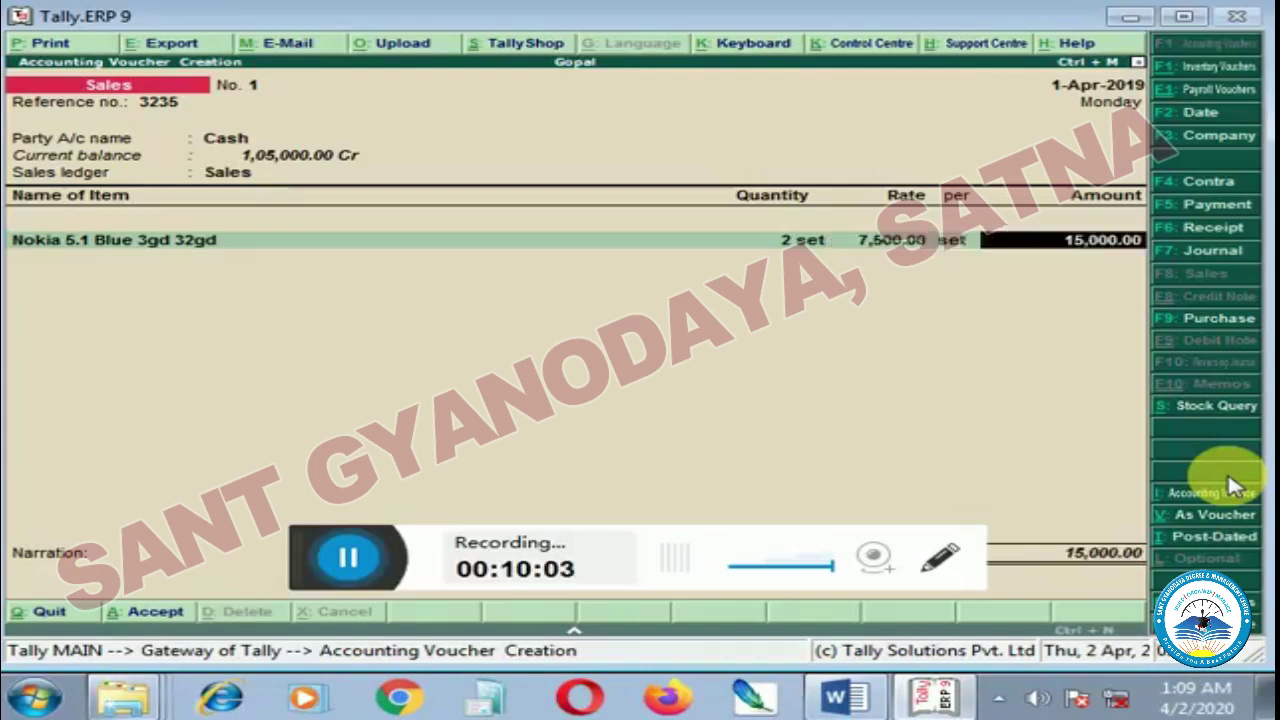
key(Return)
key(Return)
key(BackSpace)
key(Return)
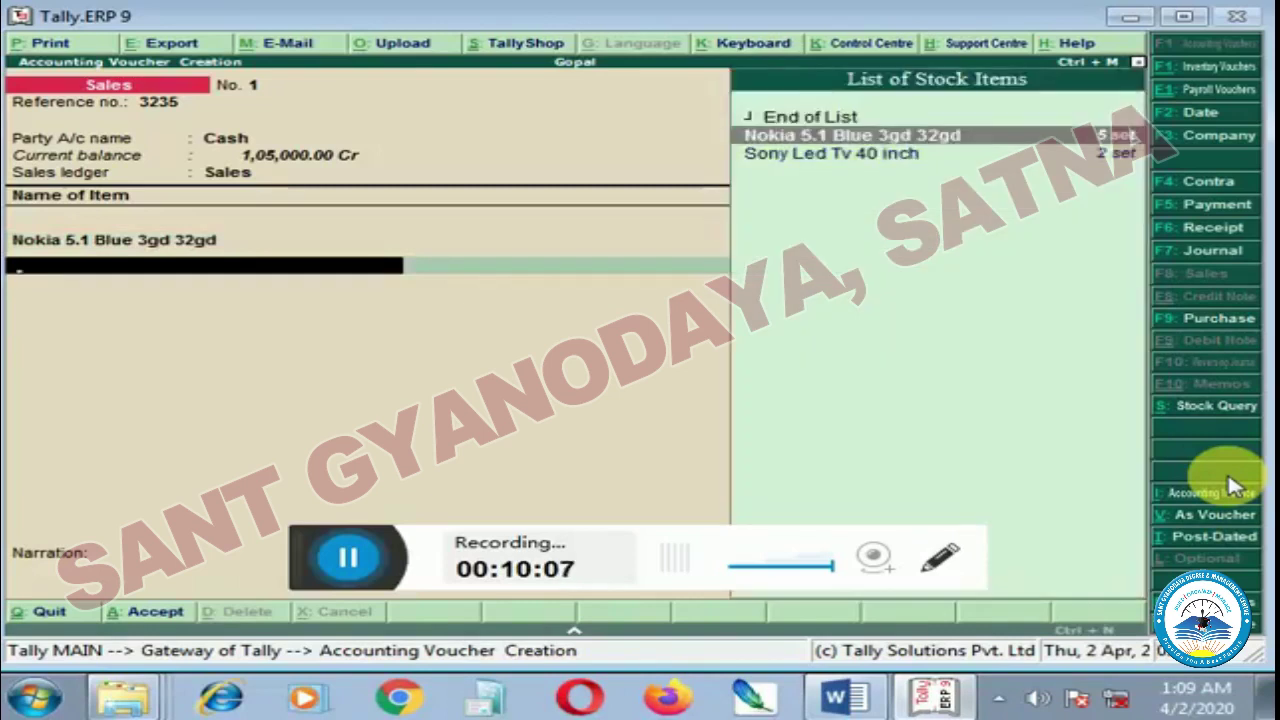
Step: Add the item Sony Led Tv 40 inch with a quantity of 1 set at a rate of 36000
key(Down)
key(Return)
text(1)
key(Return)
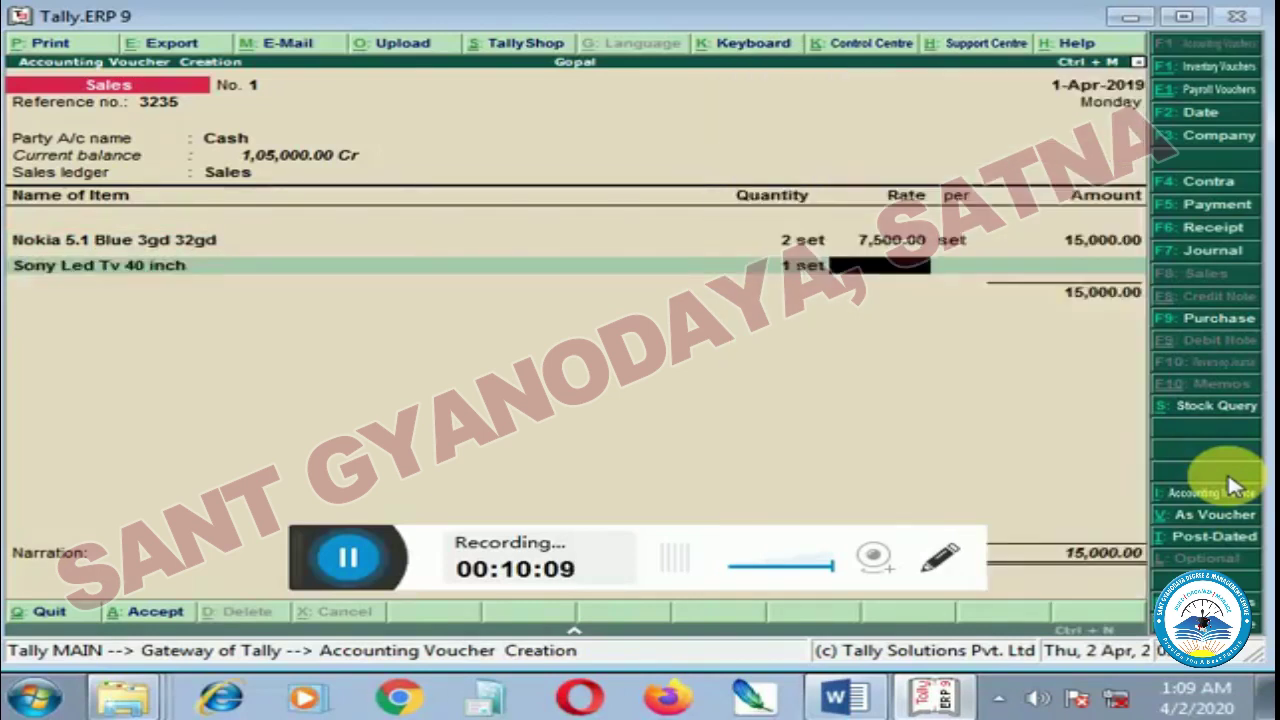
text(3)
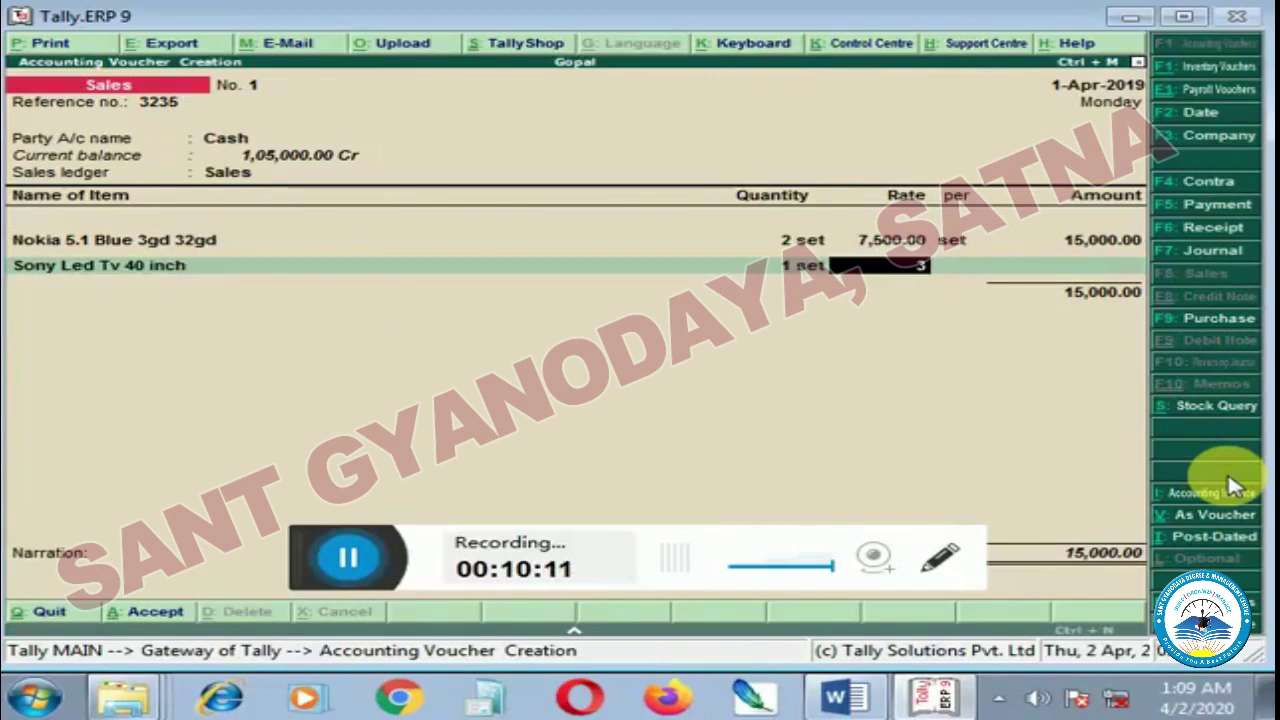
text(6,000)
key(Return)
key(Return)
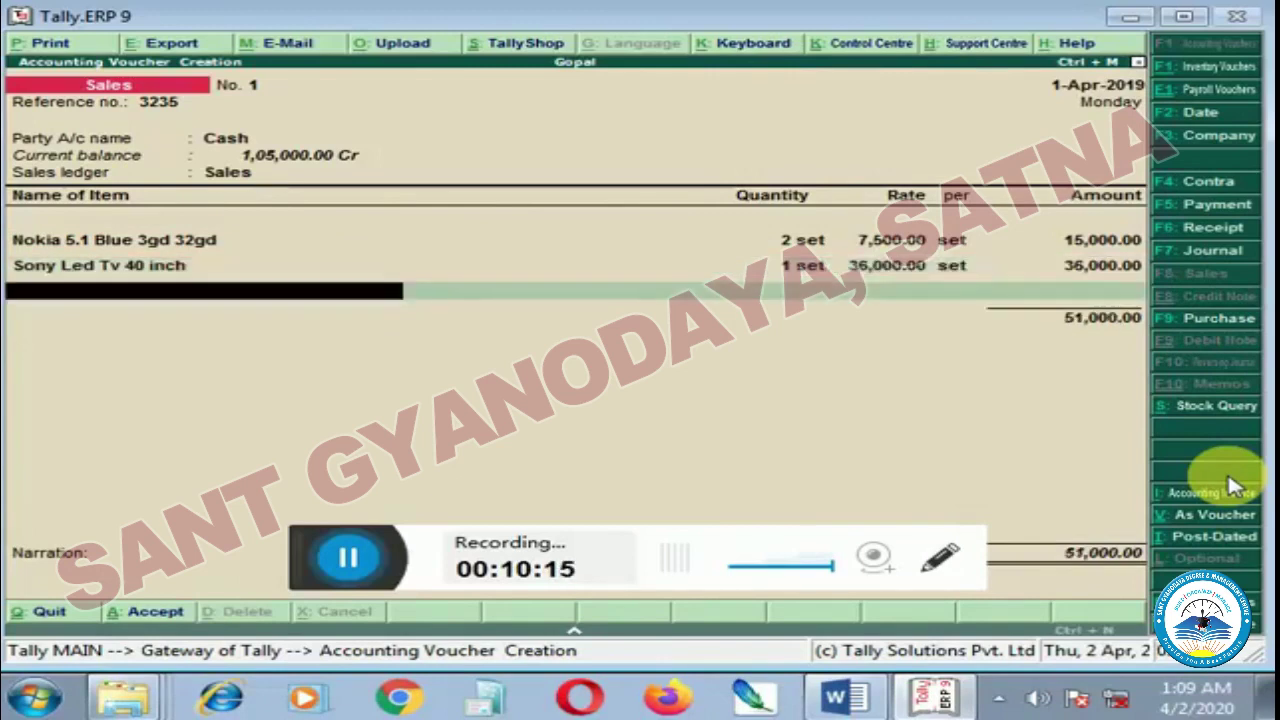
Step: End the item list, accept the sales voucher and quit voucher entry
key(Return)
key(Return)
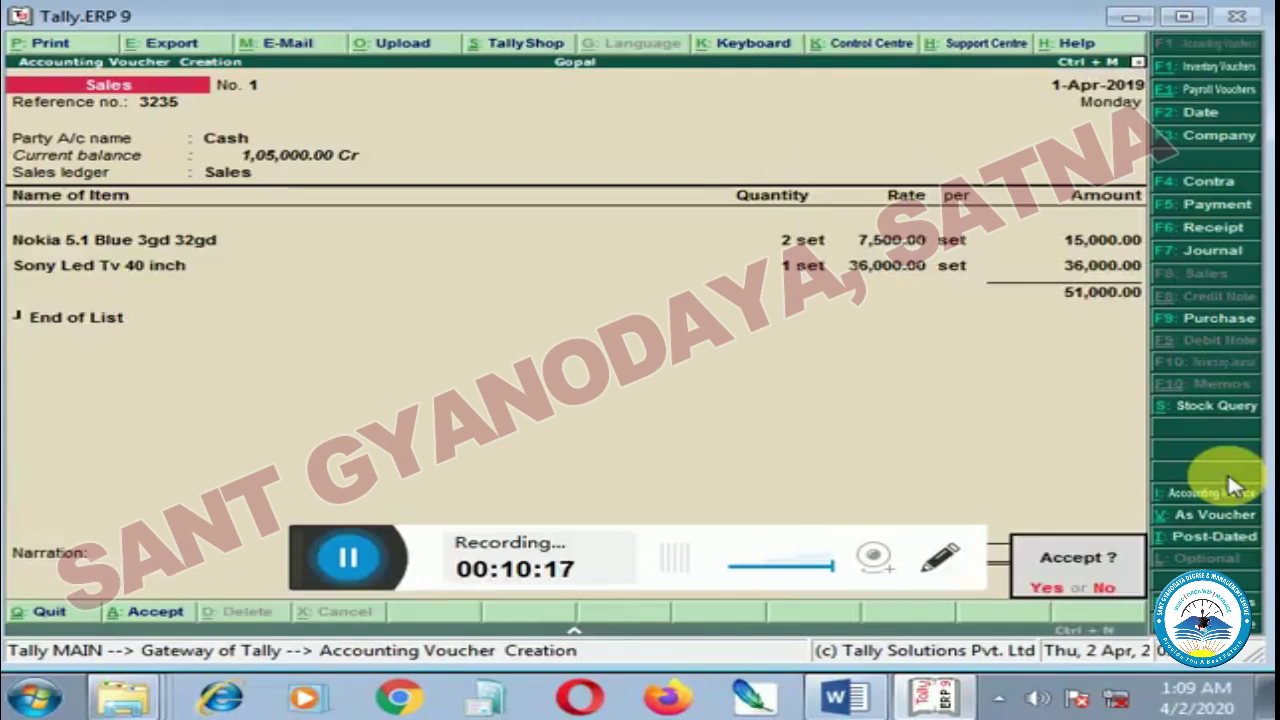
key(Return)
key(Escape)
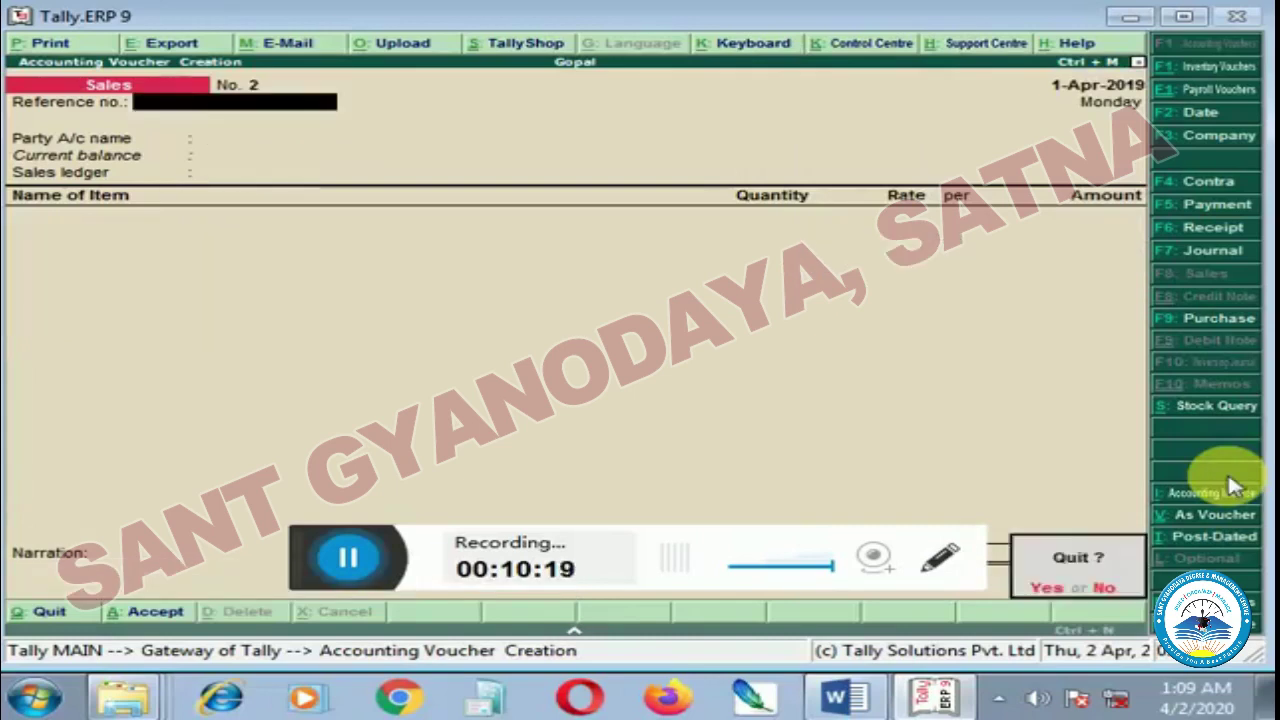
key(Return)
Step: Open the Stock Summary again and check the Mobile group's closing stock following the sale
key(Down)
key(Down)
key(Down)
key(Down)
key(Down)
key(Down)
key(Down)
key(Down)
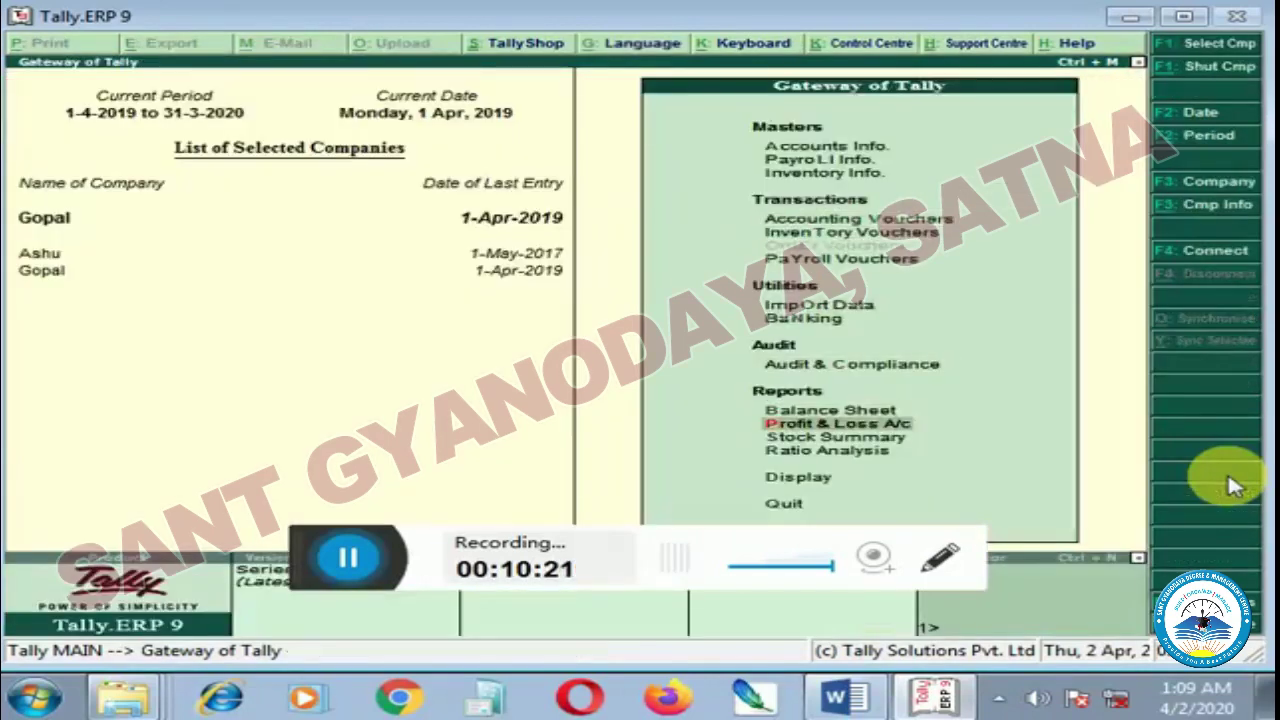
key(Return)
key(Return)
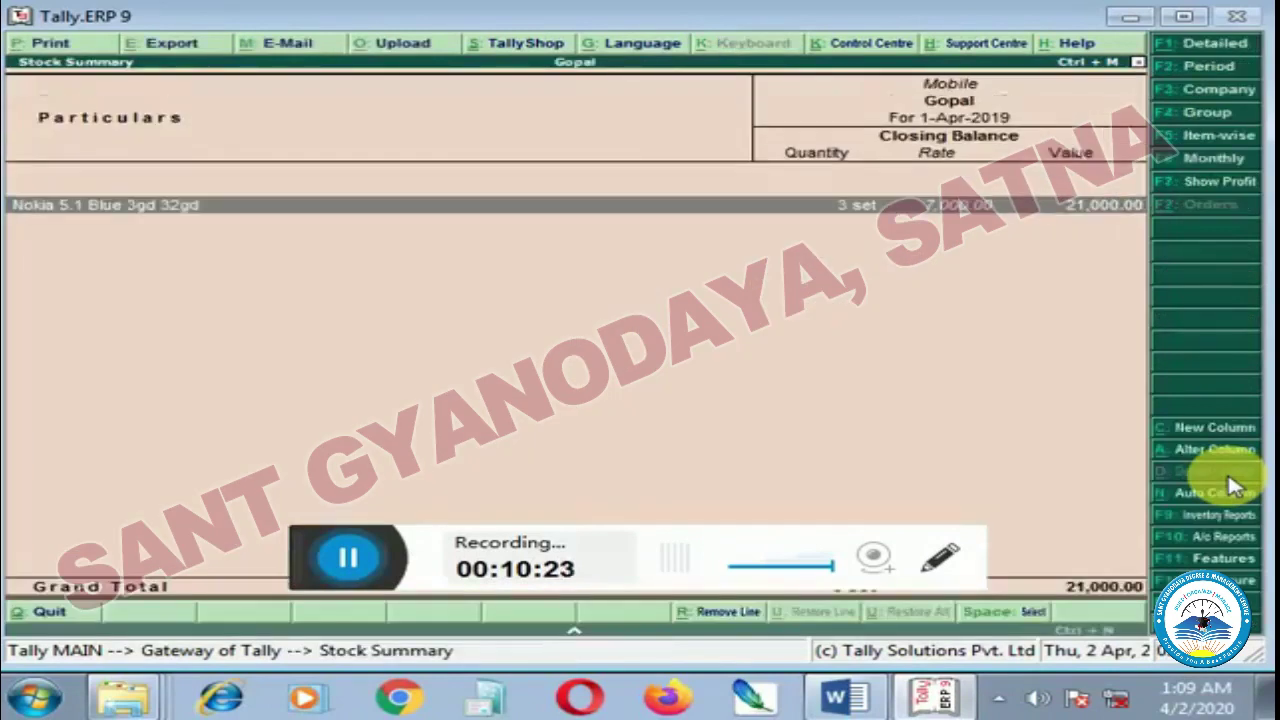
Step: Drill down to the April stock vouchers of Nokia 5.1 Blue 3gd 32gd, review them and return to the stock group list
key(Return)
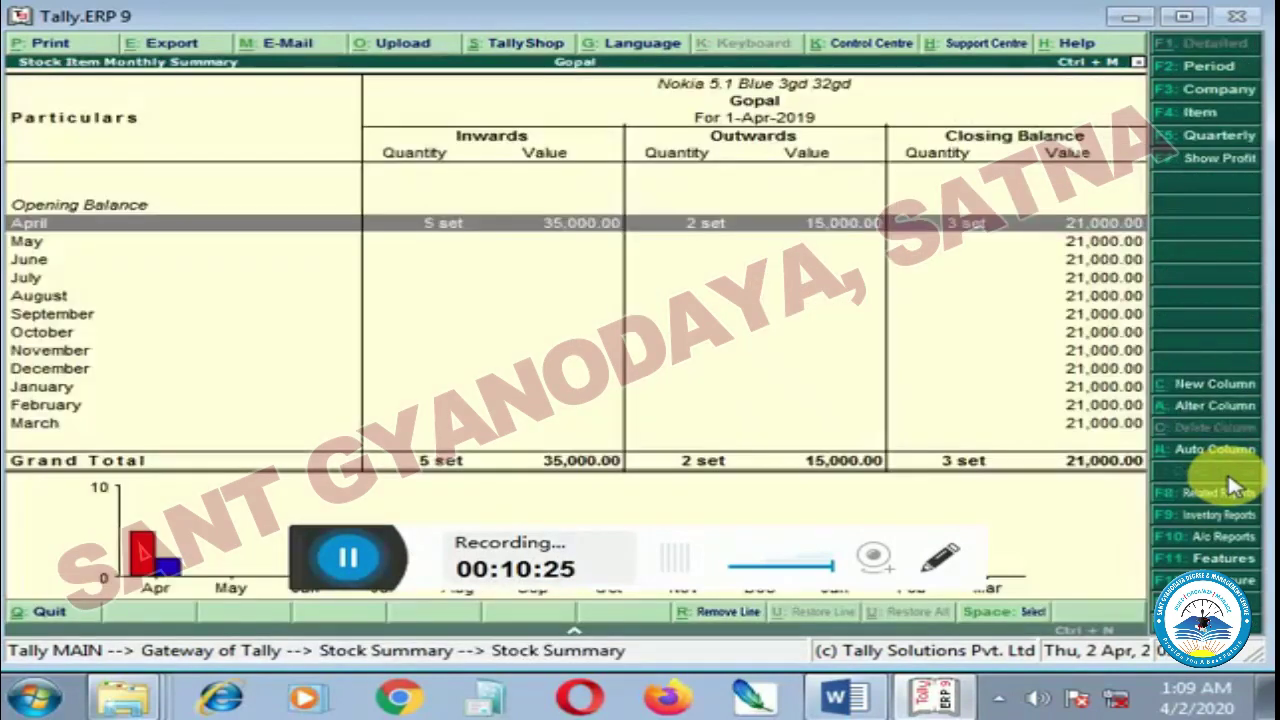
key(Return)
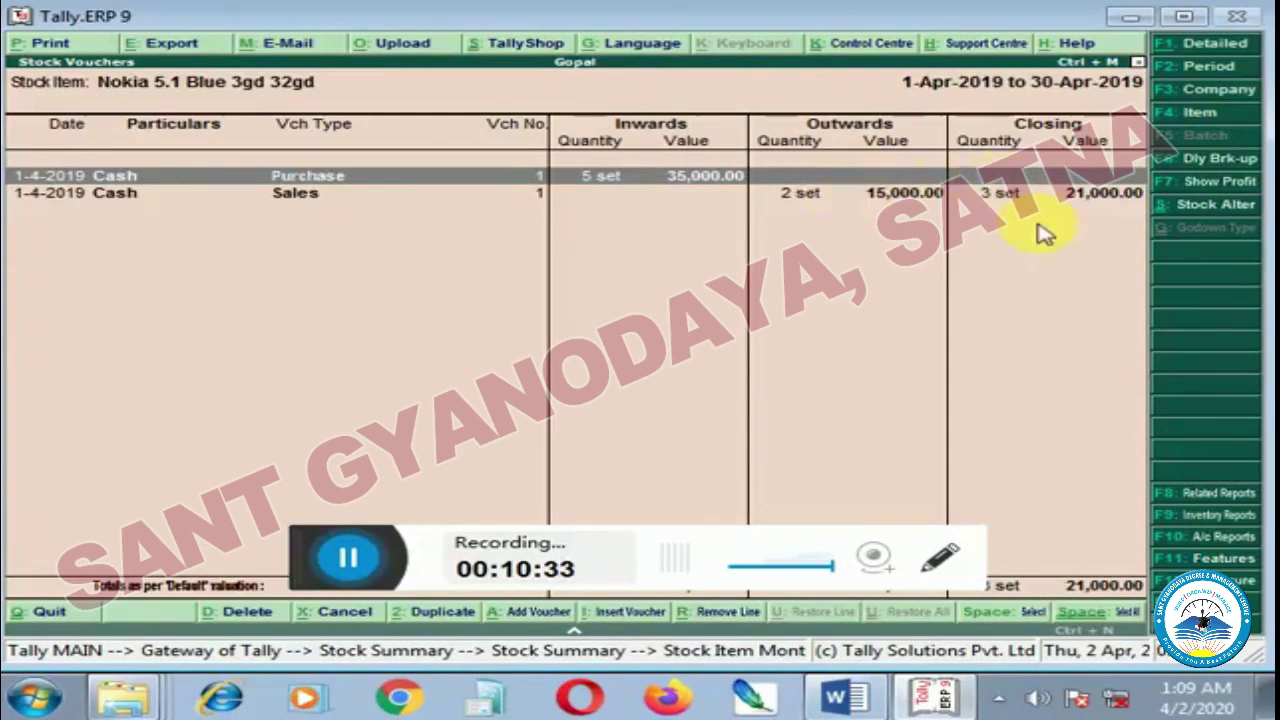
key(Escape)
key(Escape)
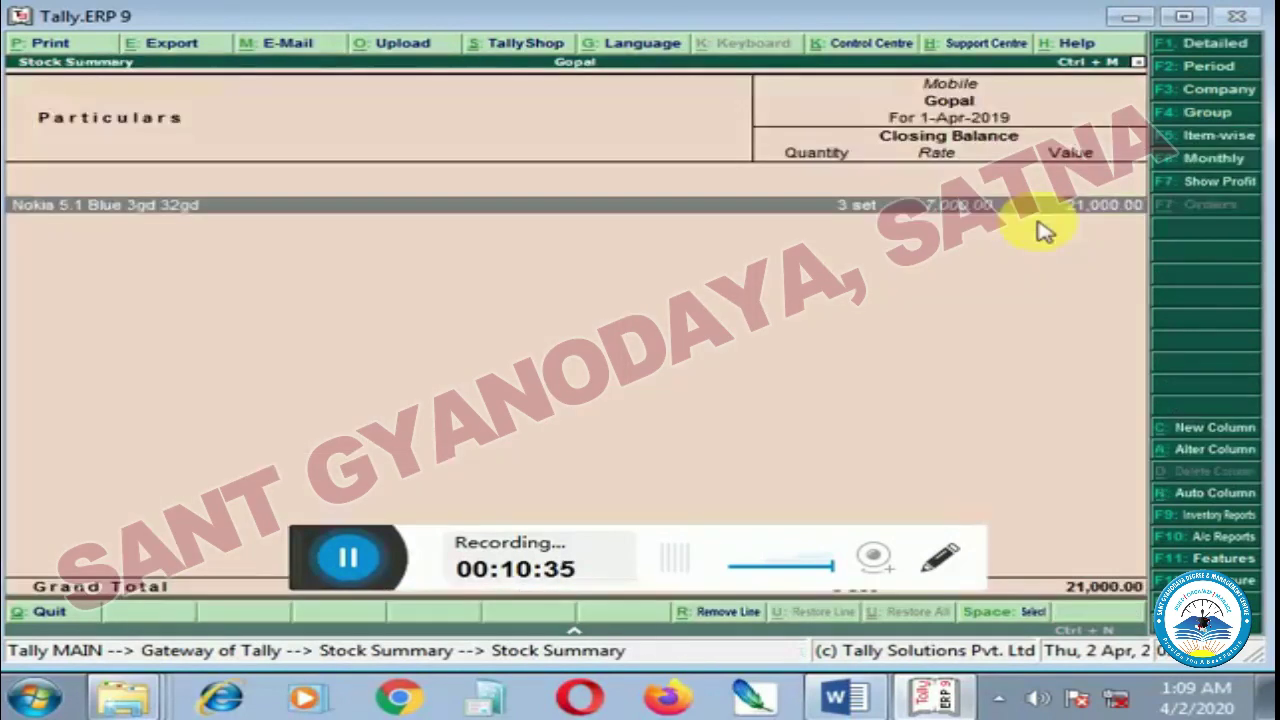
key(Escape)
Step: Open the Tv group and drill down to the April stock vouchers of Sony Led Tv 40 inch
key(Down)
key(Return)
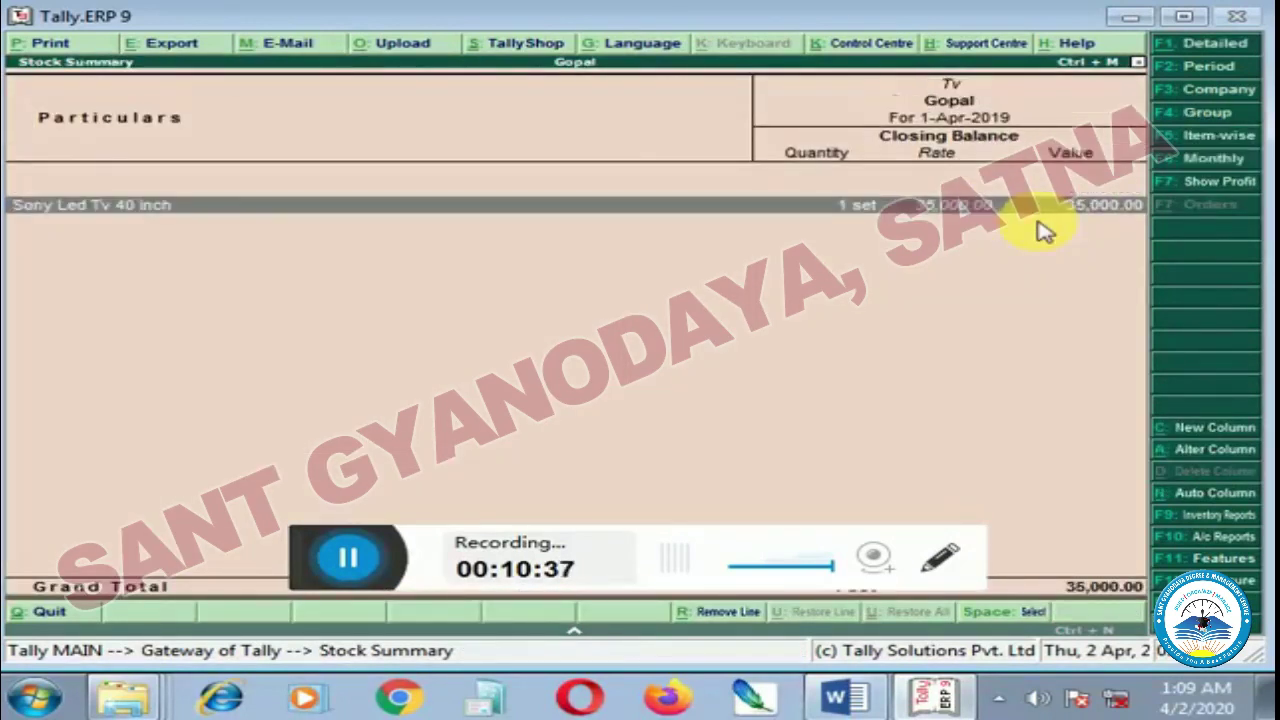
key(Return)
key(Return)
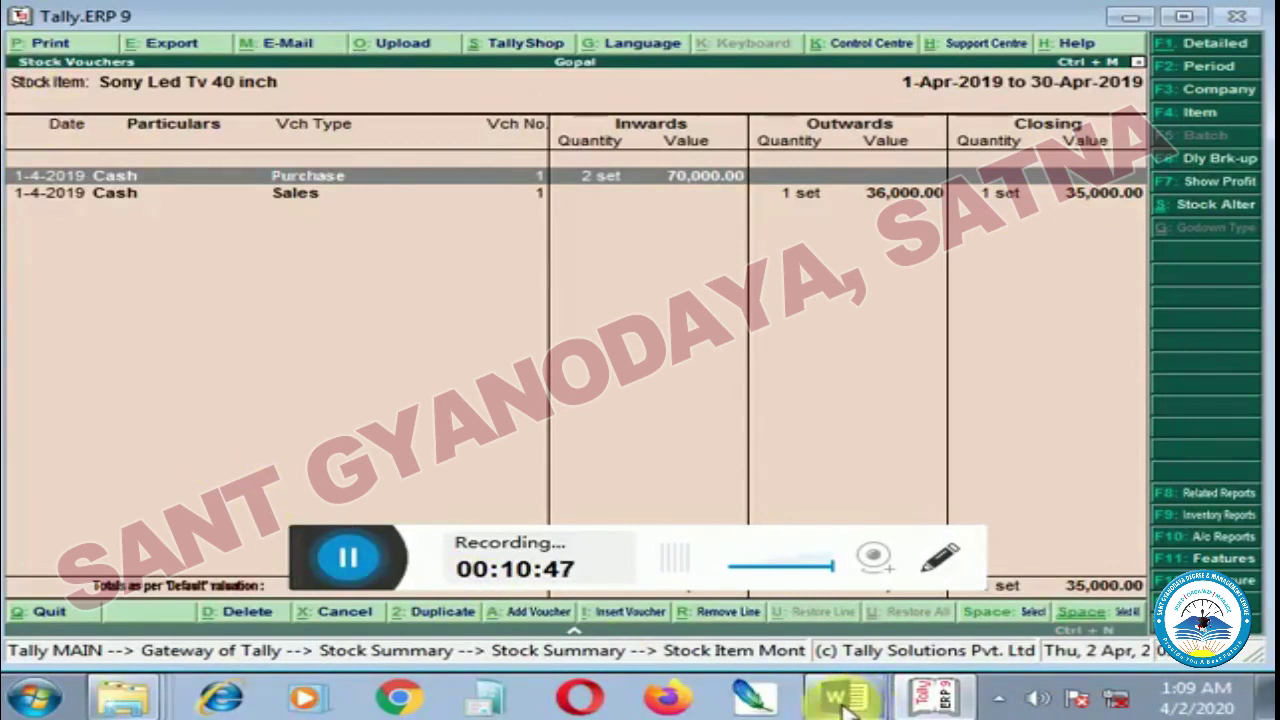
Step: Switch to the Word document and review the Unit-4 heading and list of inventory voucher types
click(870, 705)
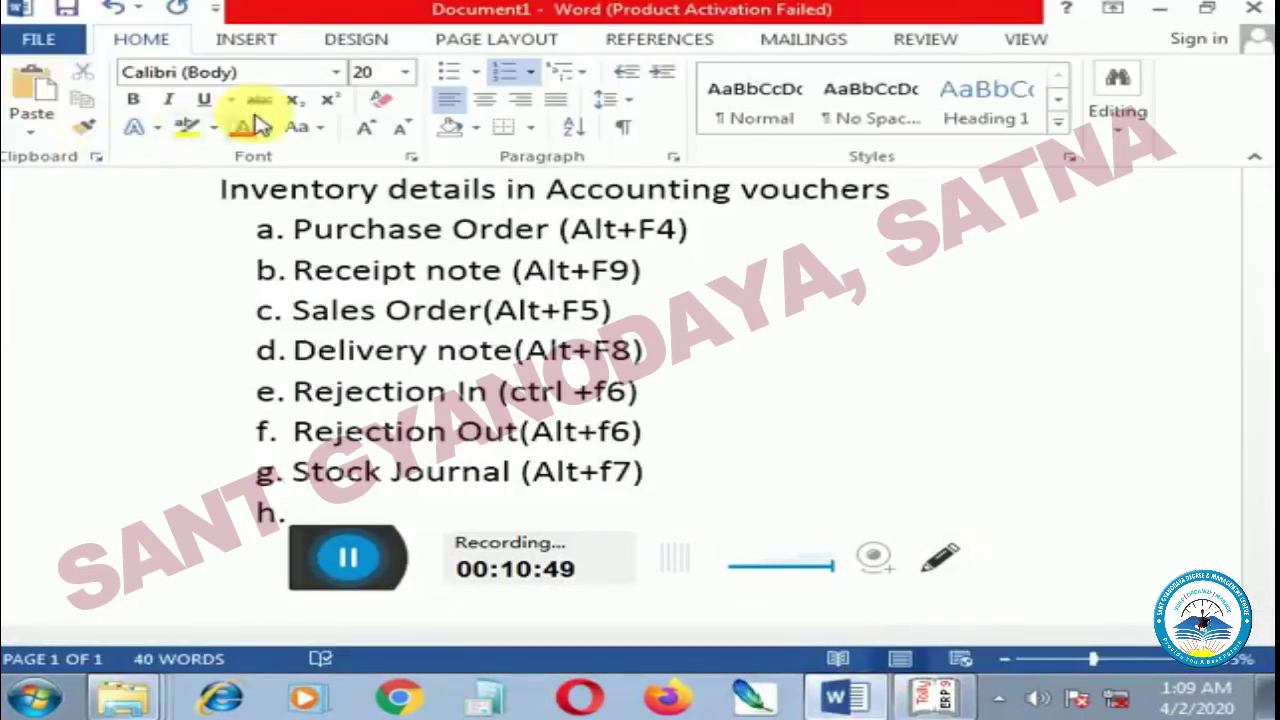
scroll(323, 286, up, 3)
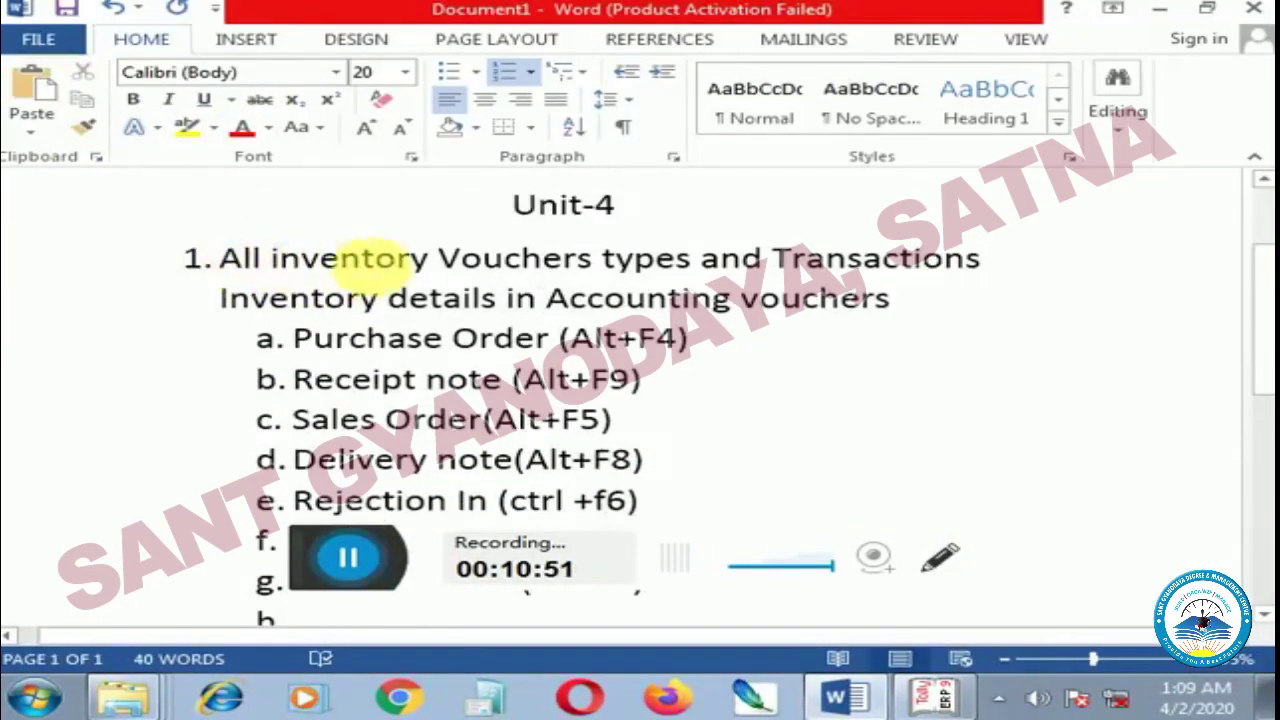